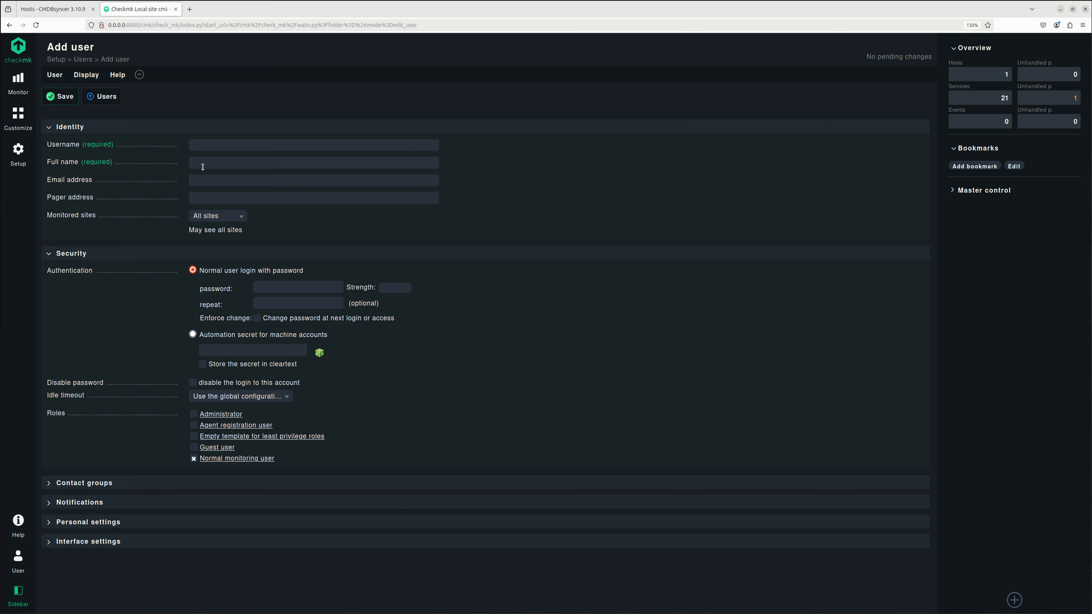
Enter username cmdbsyncer and full name Syncer, choose automation secret authentication, and generate a random automation secret
type("cmdbsyncer")
left_click(194, 168)
type("Syncer")
left_click(193, 335)
left_click(324, 352)
Assign the Administrator role instead of Normal monitoring user and save the new user
left_click(193, 414)
left_click(194, 459)
left_click(63, 104)
left_click(213, 125)
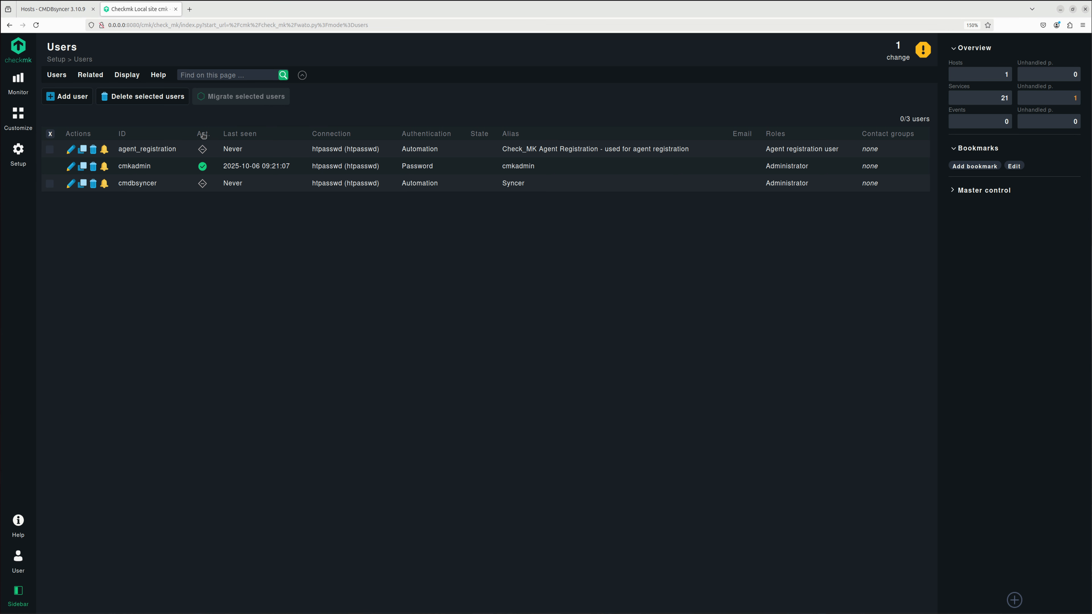
Switch to CMDBsyncer and start a new account named cmk with type Checkmk Version 2.x
left_click(58, 11)
left_click(295, 54)
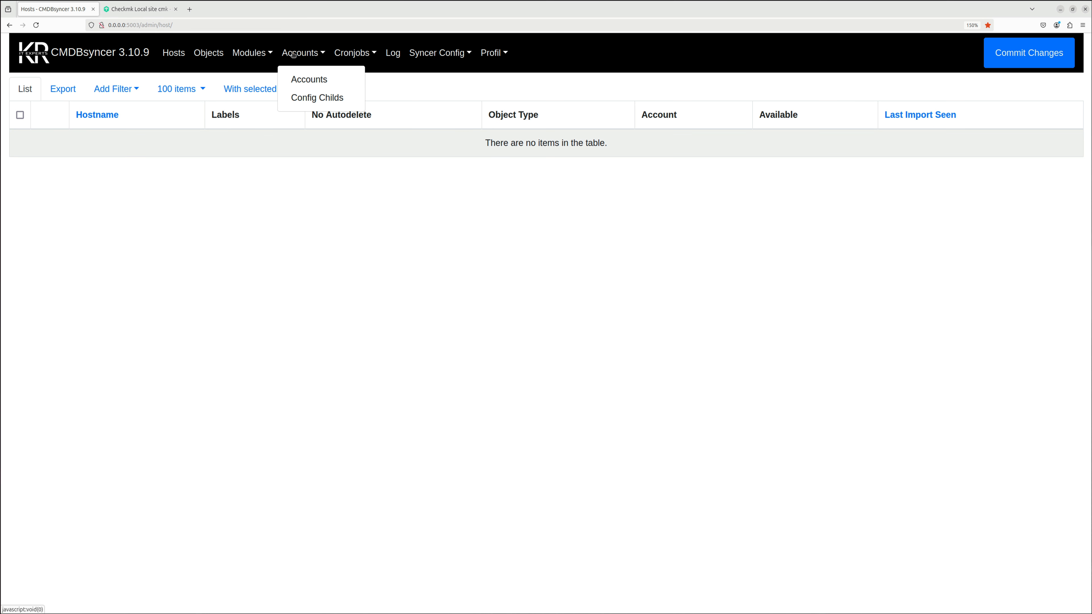
left_click(311, 78)
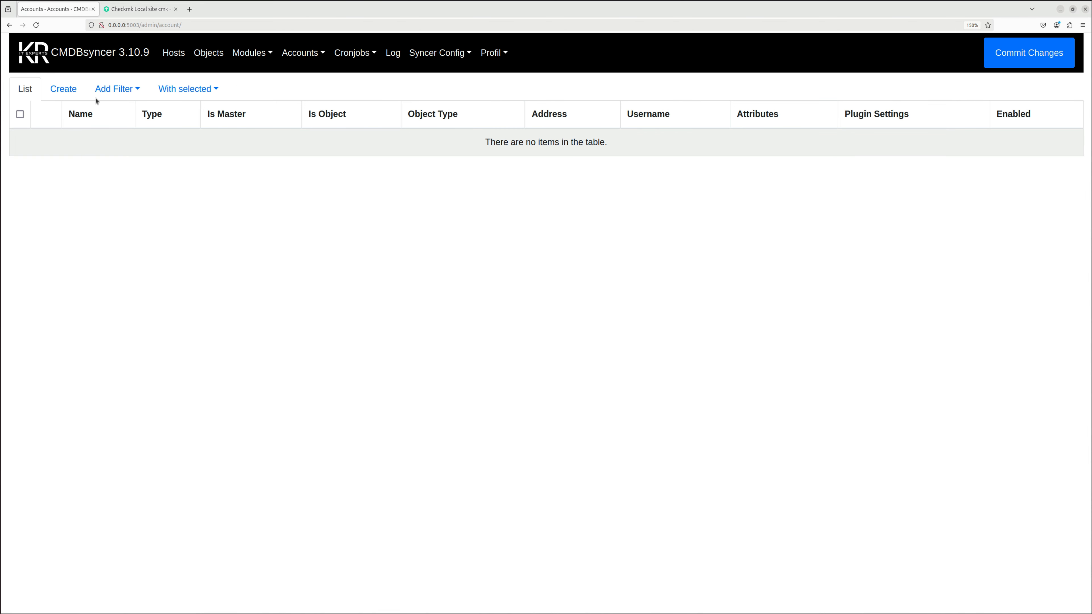
left_click(60, 88)
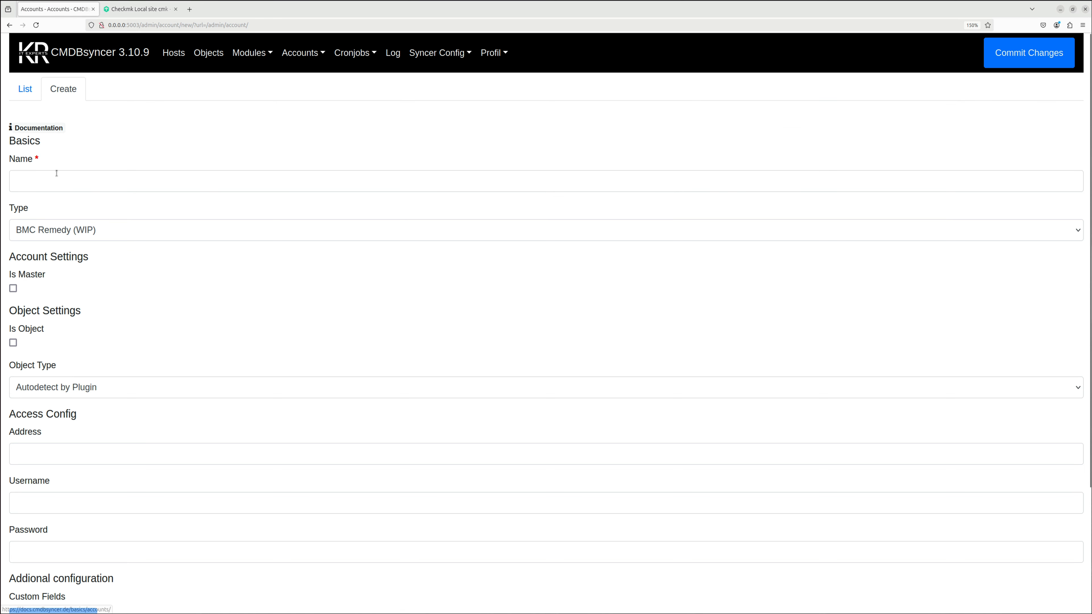
scroll(52, 131, "down", 2)
left_click(54, 103)
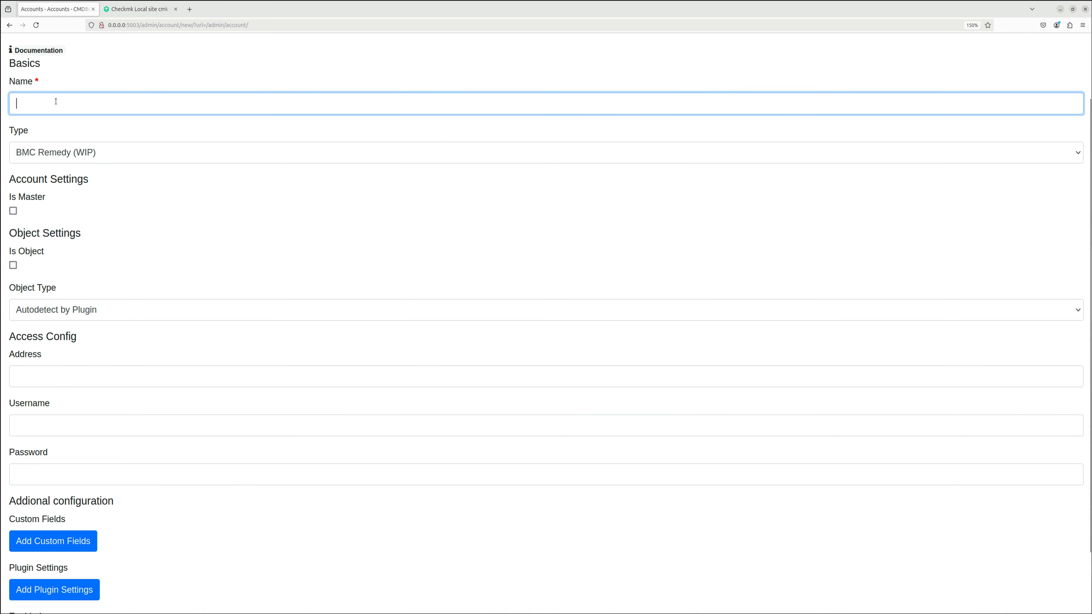
type("cmk")
left_click(63, 154)
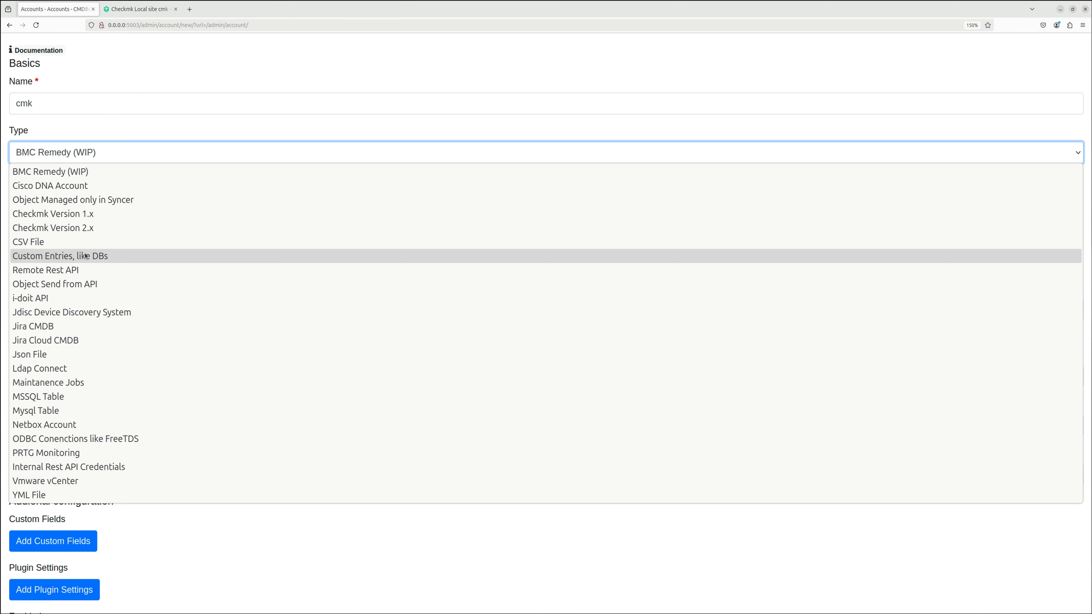
left_click(89, 230)
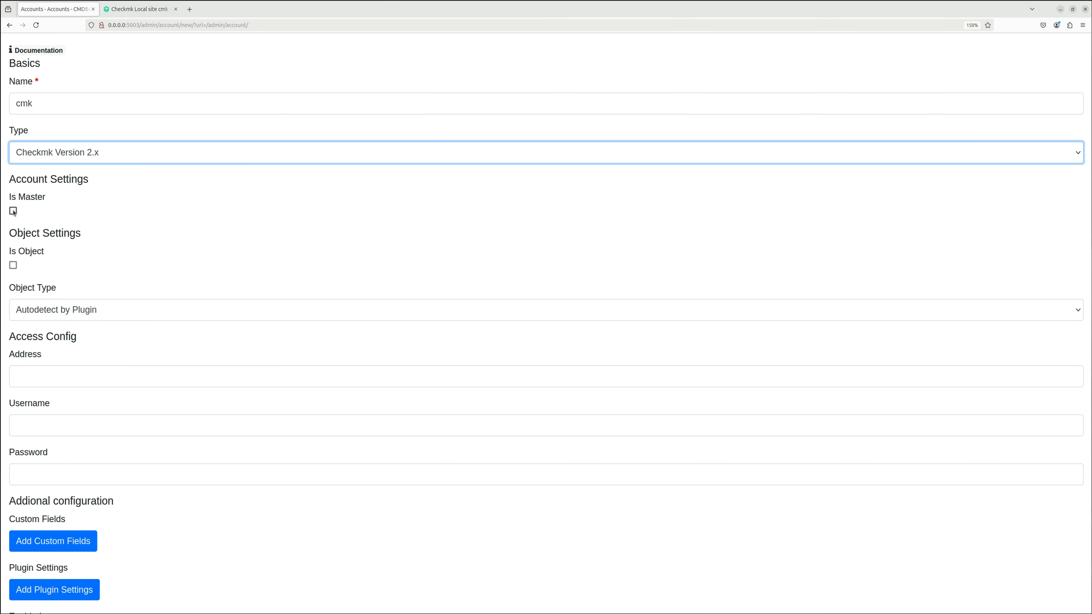
Enter cmdbsycer as the account's username, paste the automation secret as its password, and enable the account
scroll(82, 253, "down", 3)
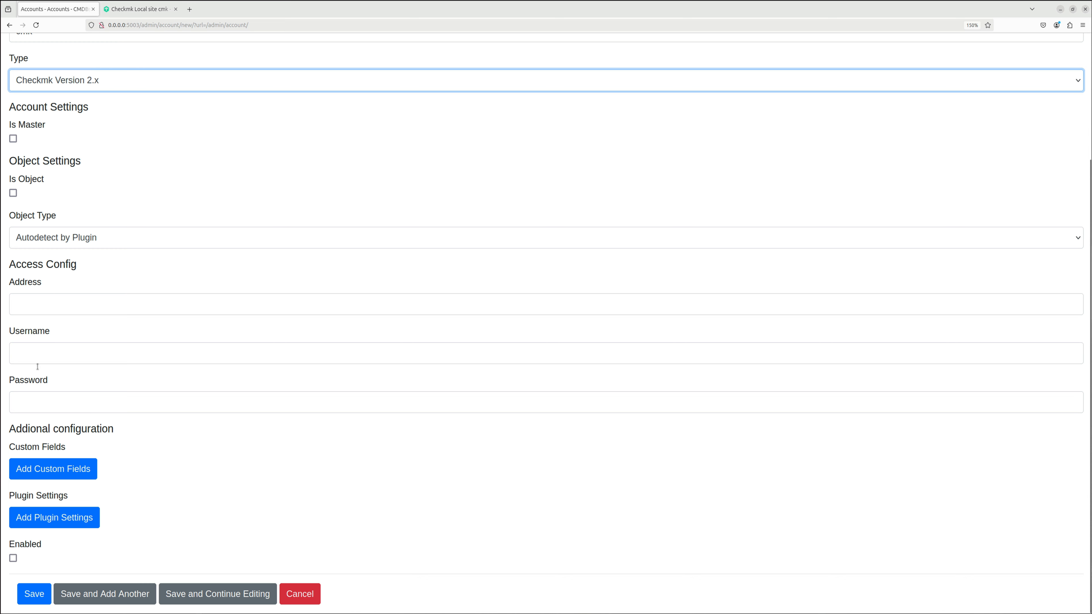
left_click(40, 356)
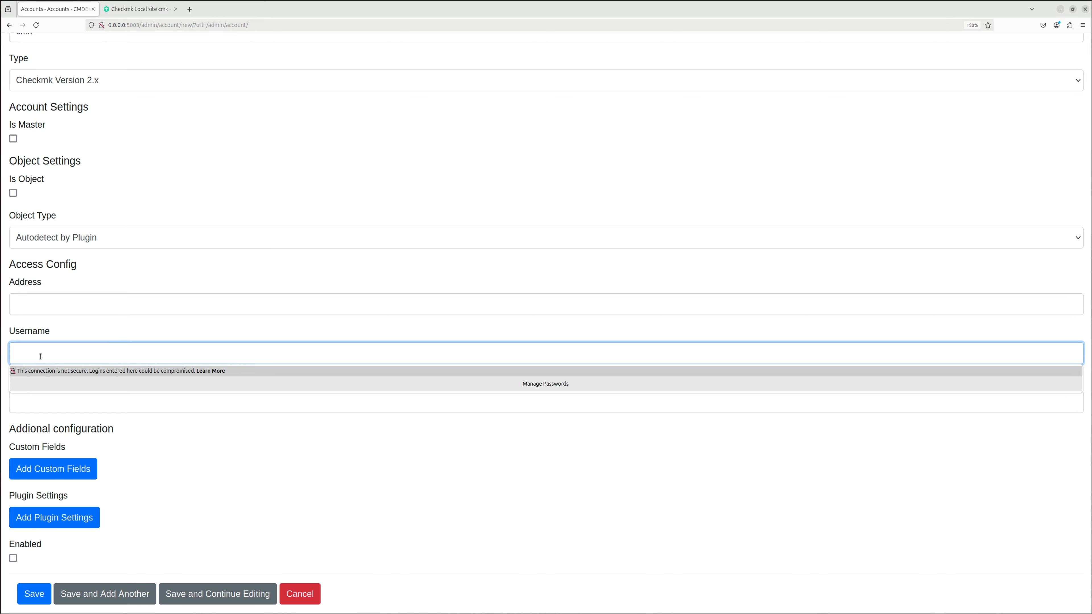
type("cmdbsycer")
left_click(45, 397)
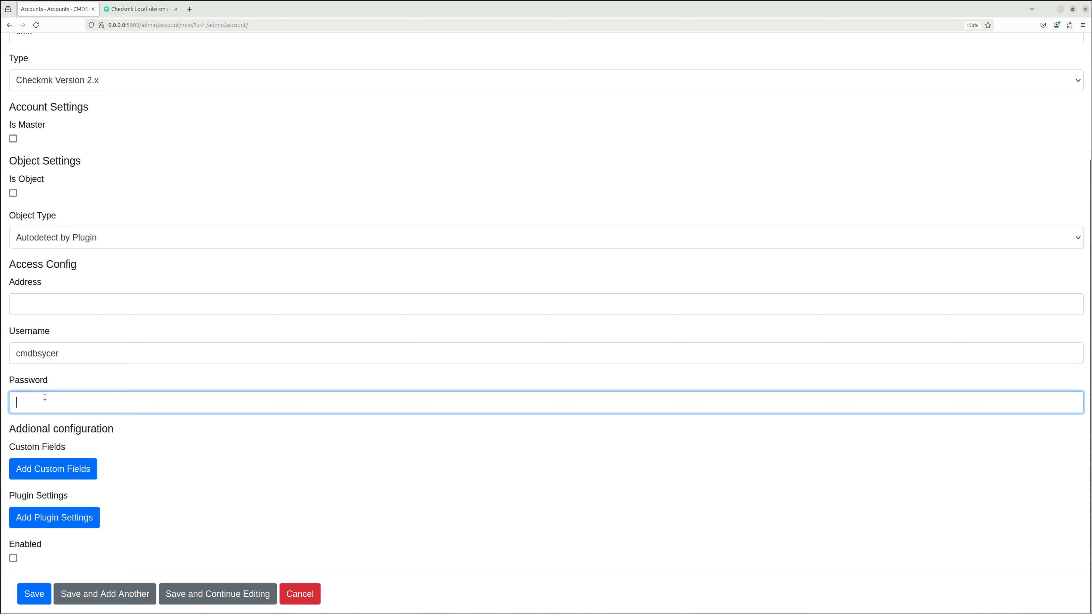
key("ctrl+v")
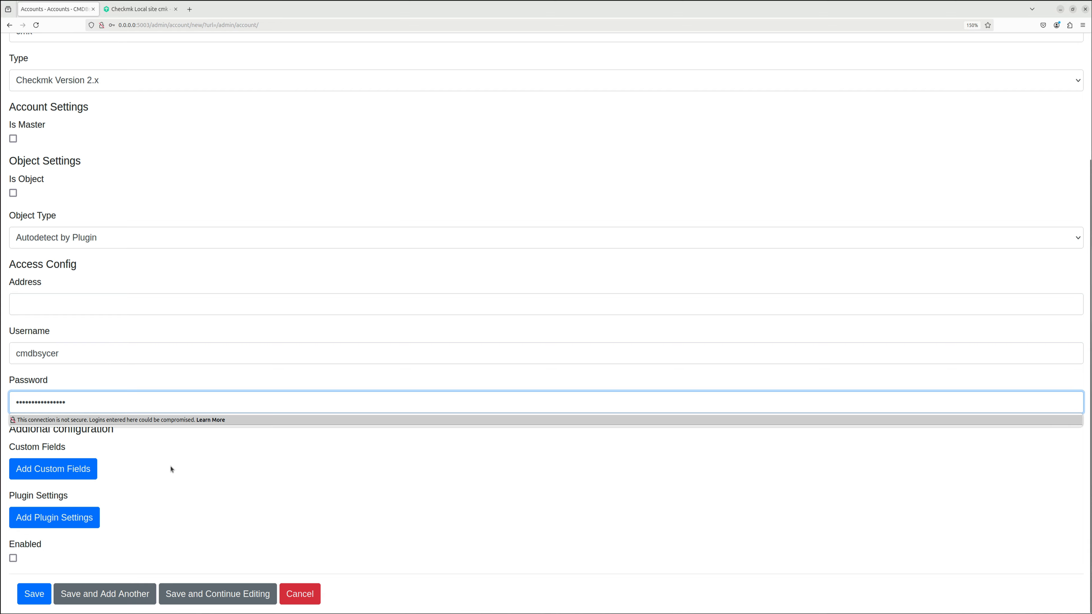
left_click(185, 473)
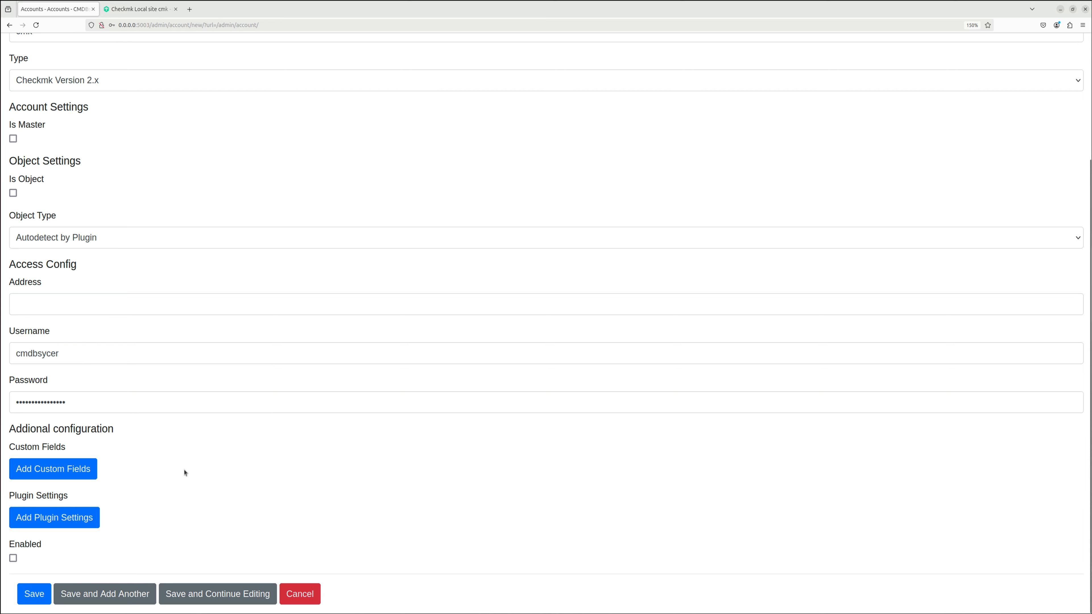
left_click(13, 559)
left_click(131, 9)
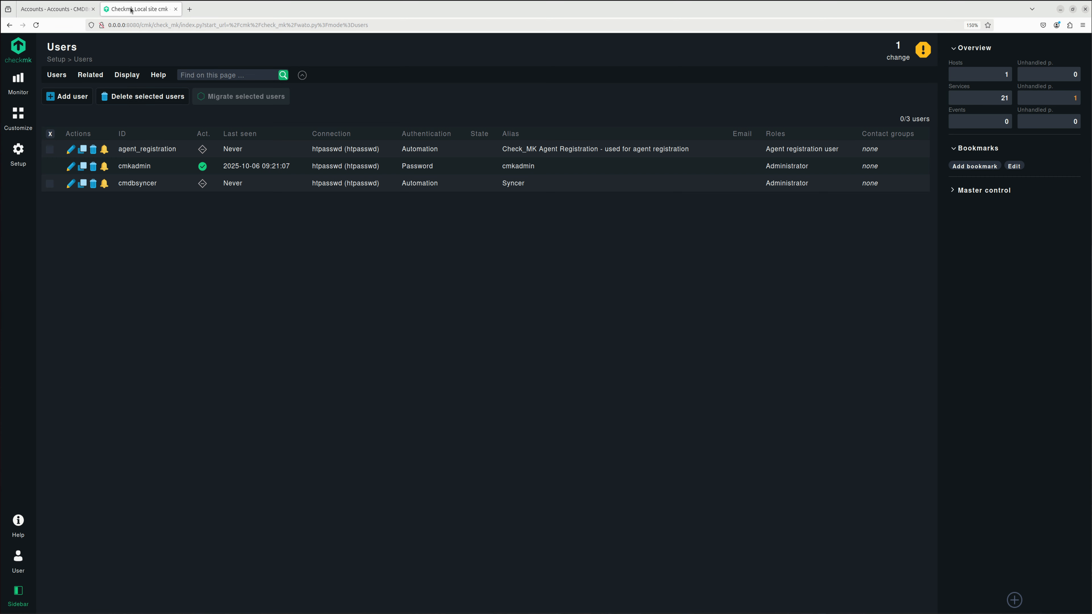
left_click(156, 24)
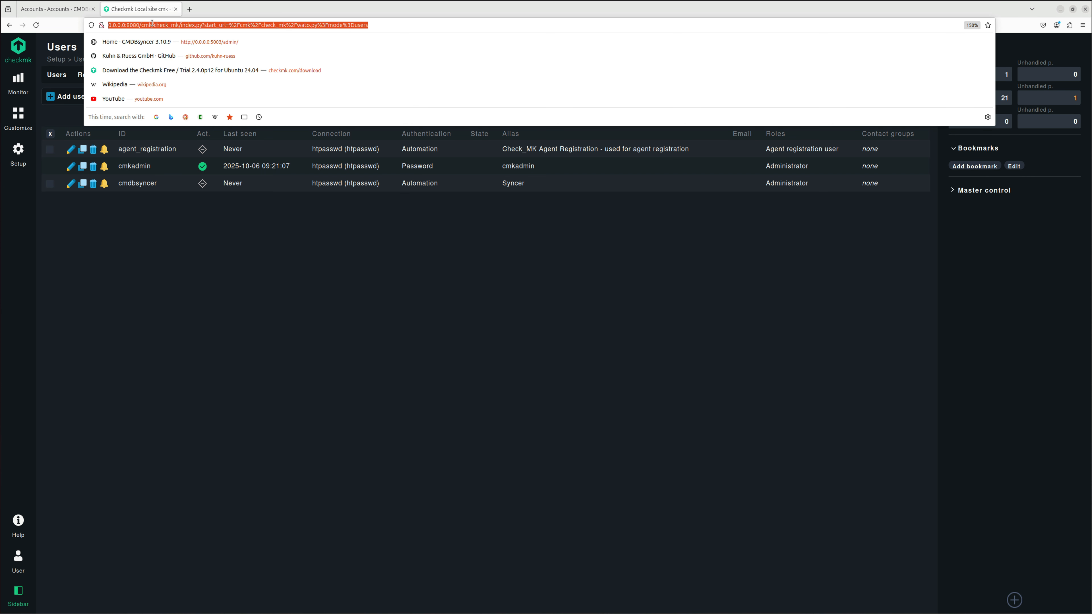
left_click(156, 25)
left_click_drag(155, 25, 80, 23)
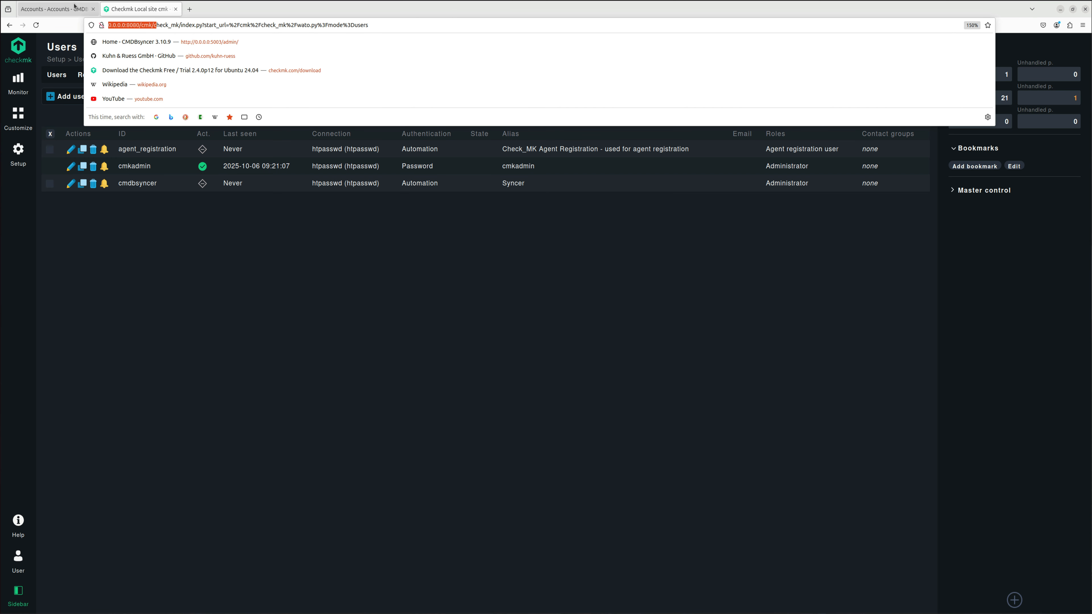
left_click(73, 9)
left_click(51, 295)
key("ctrl+v")
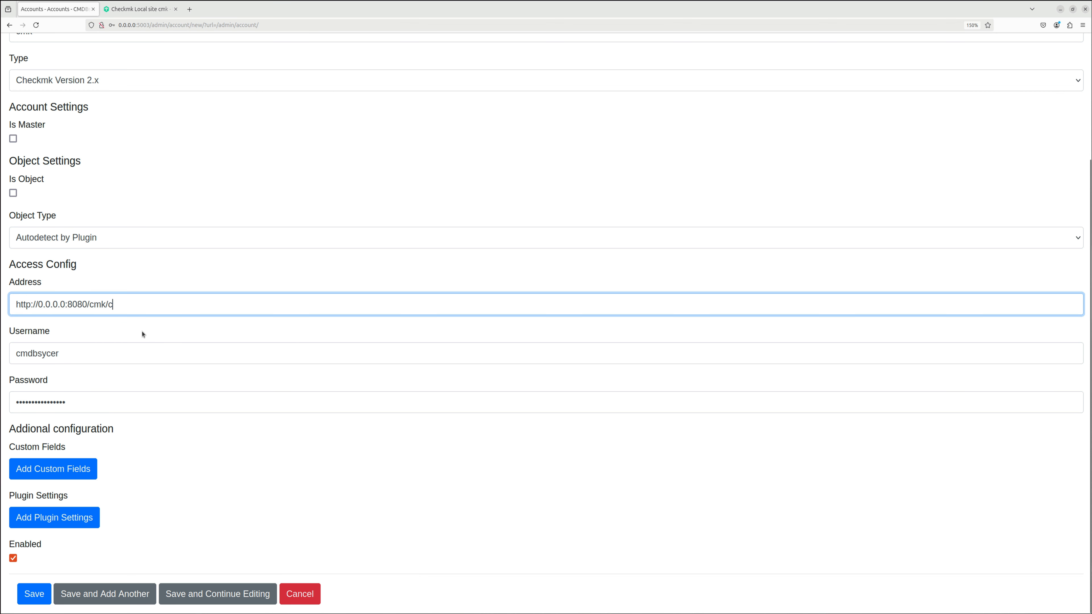
key("BackSpace")
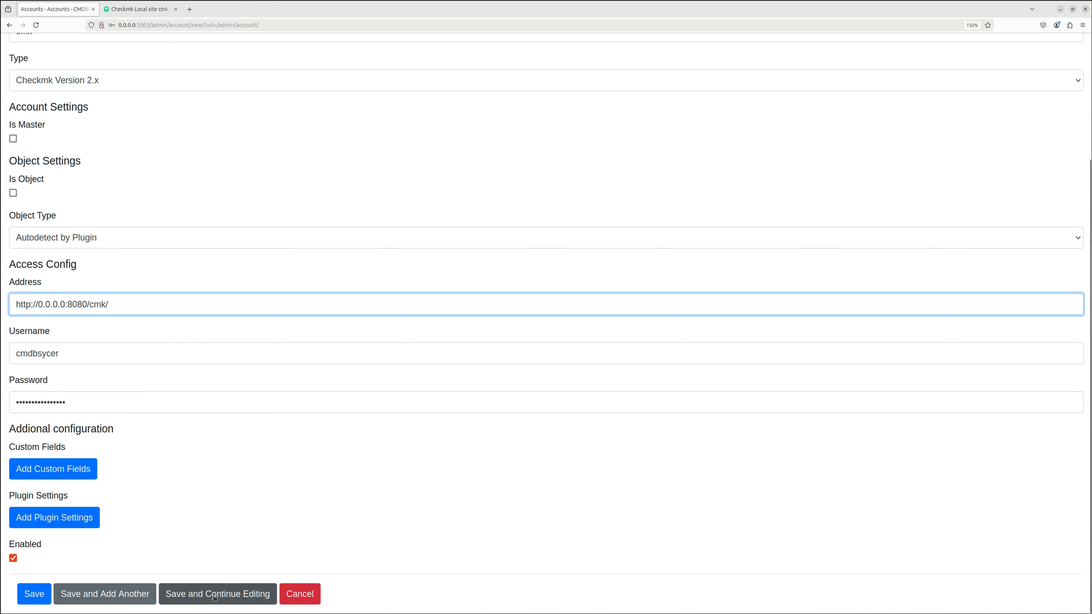
left_click(224, 597)
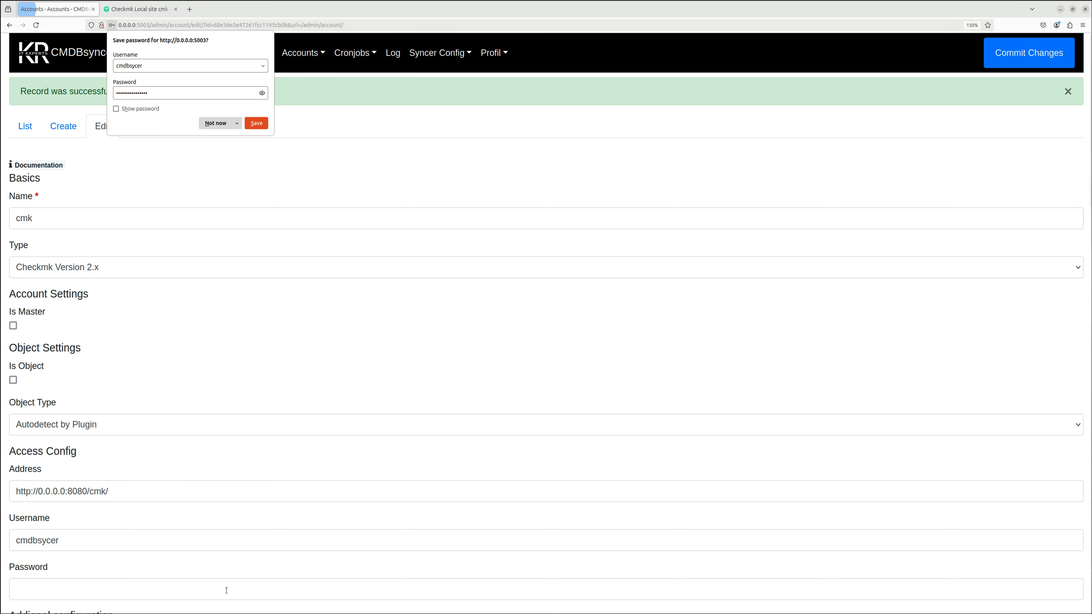
left_click(215, 123)
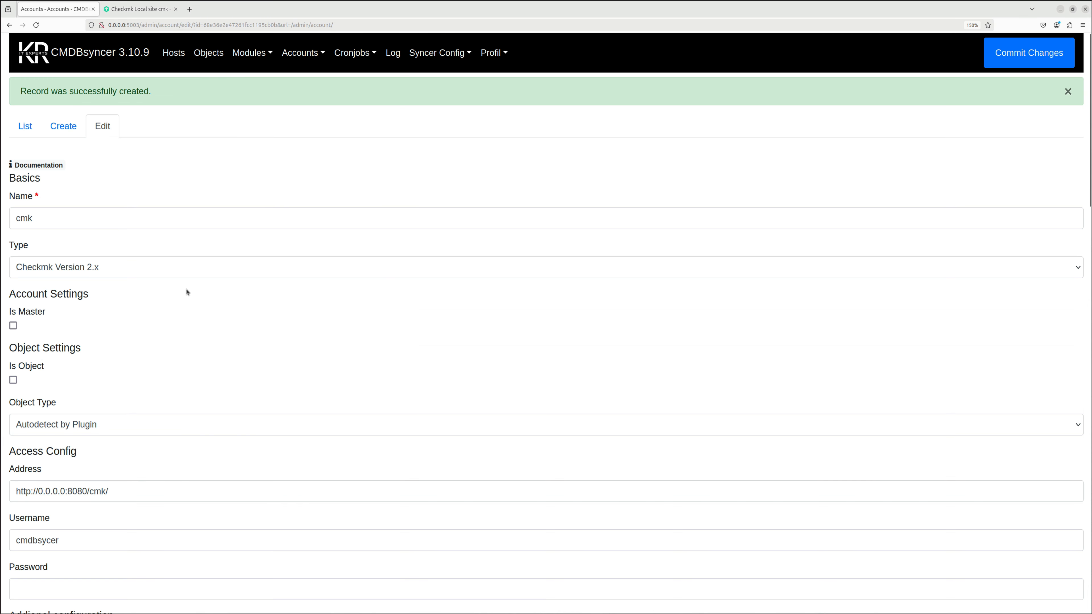
Review the custom fields of the cmk account and save the account
scroll(129, 243, "down", 10)
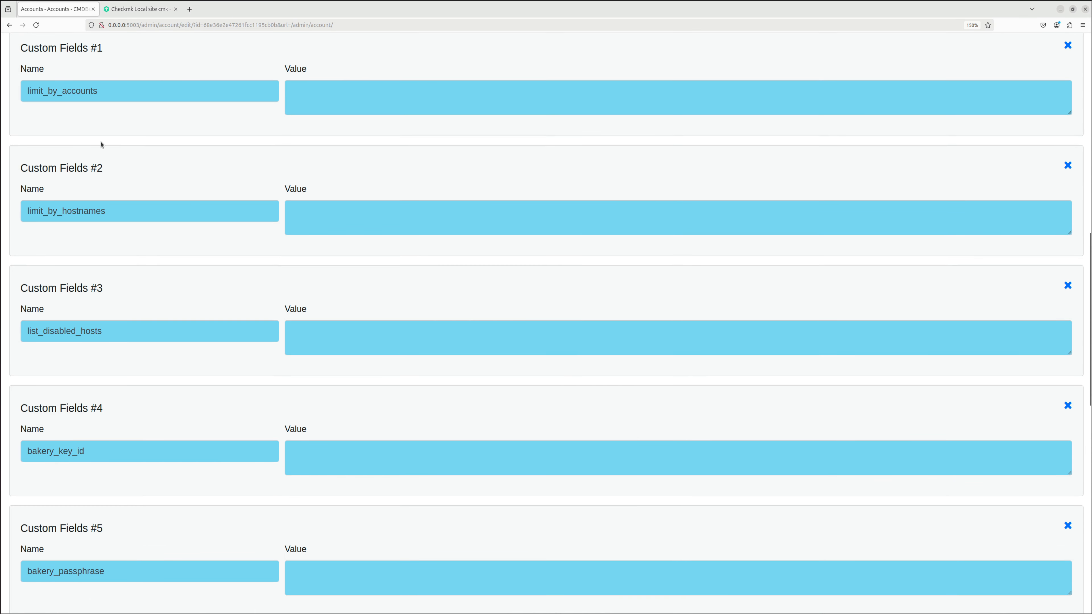
scroll(112, 249, "down", 7)
scroll(112, 251, "down", 5)
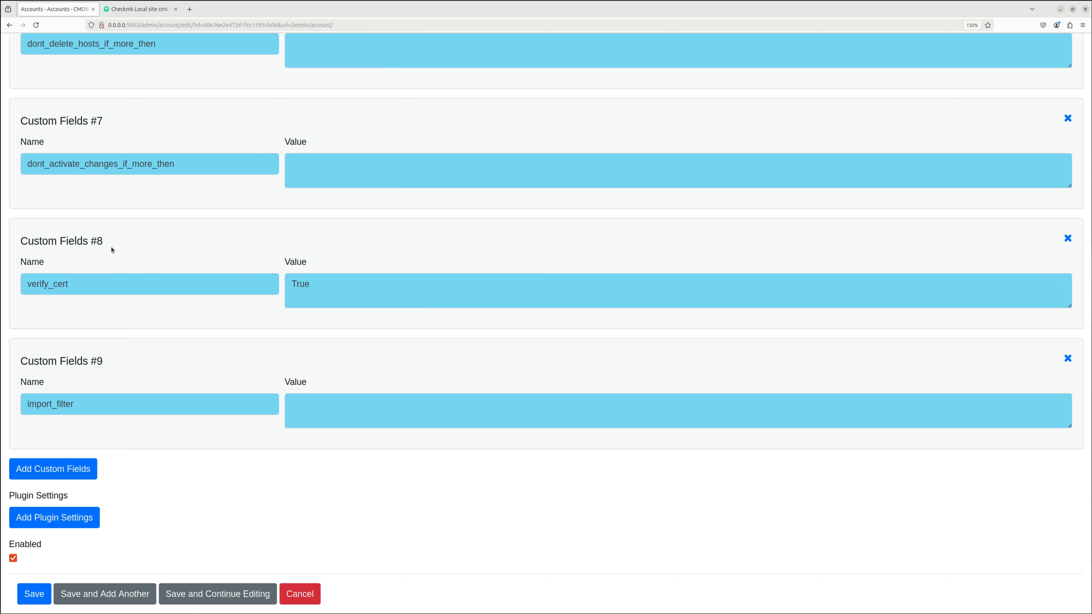
scroll(112, 250, "up", 1)
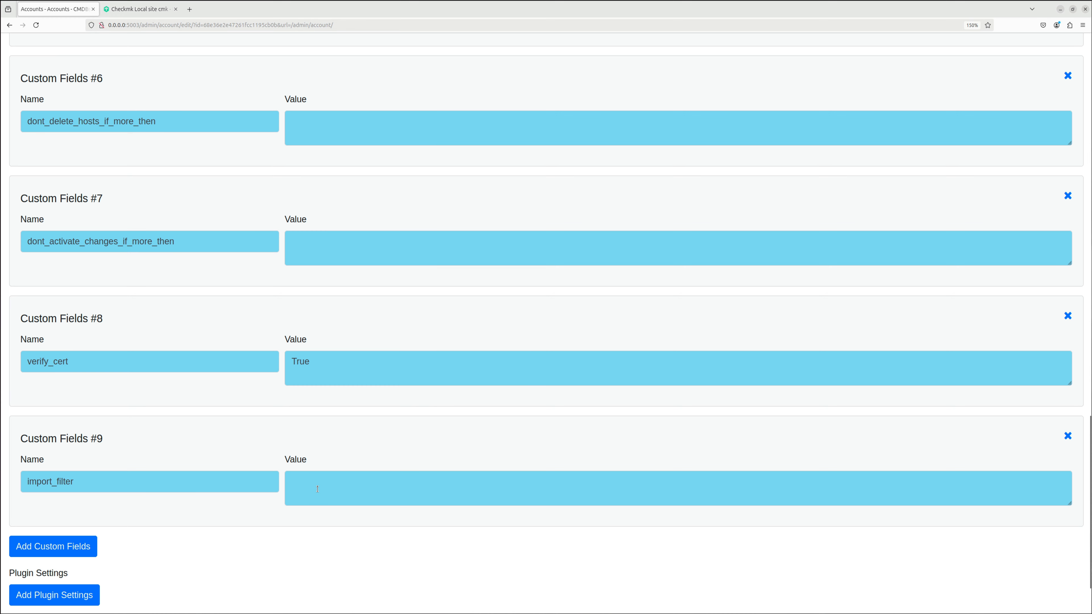
scroll(256, 450, "up", 10)
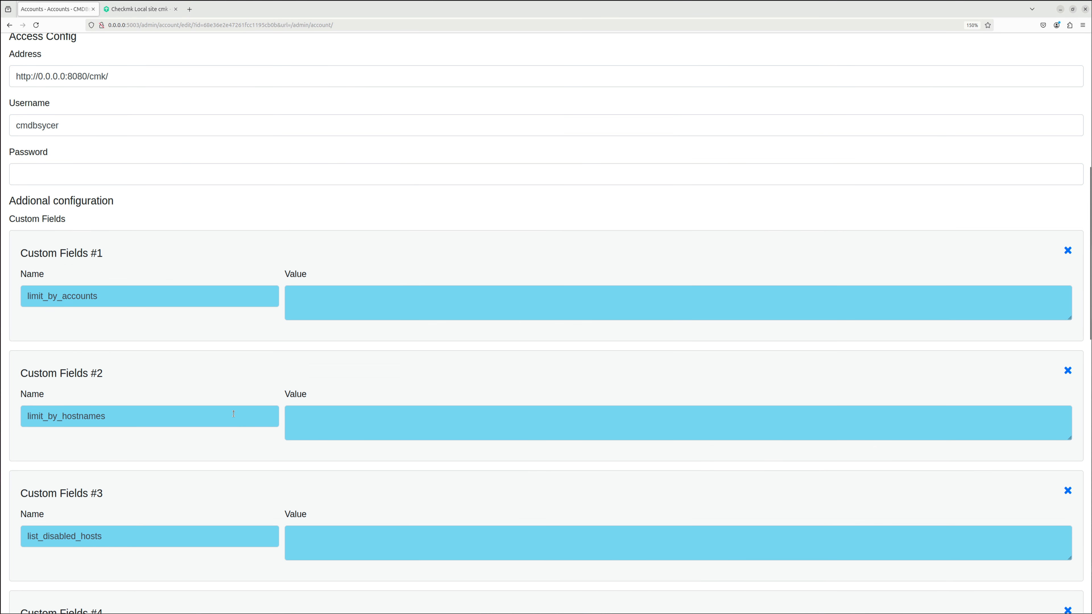
scroll(234, 414, "up", 8)
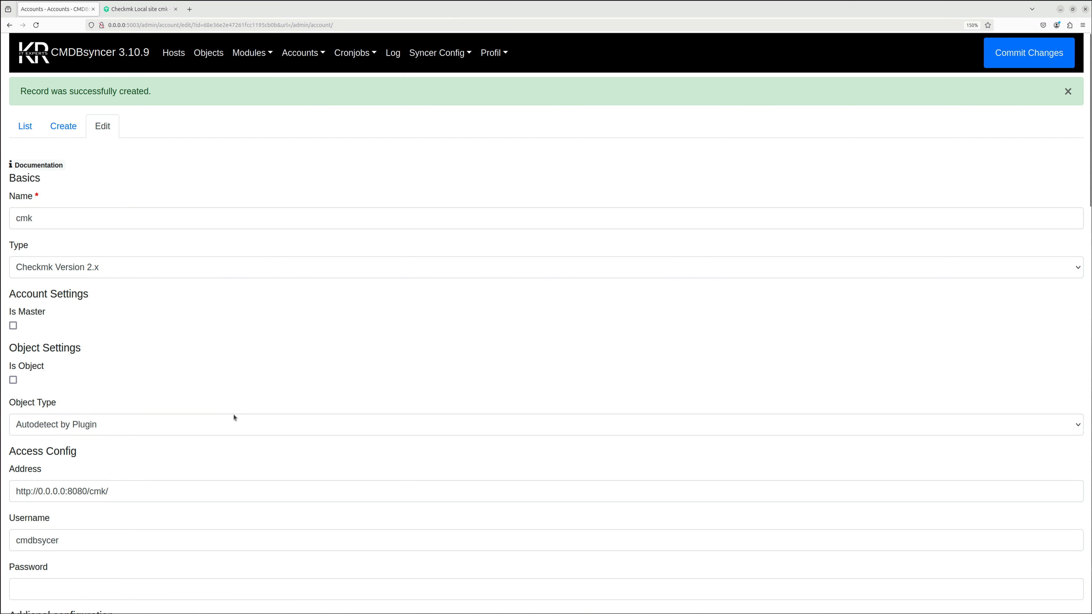
scroll(234, 418, "down", 18)
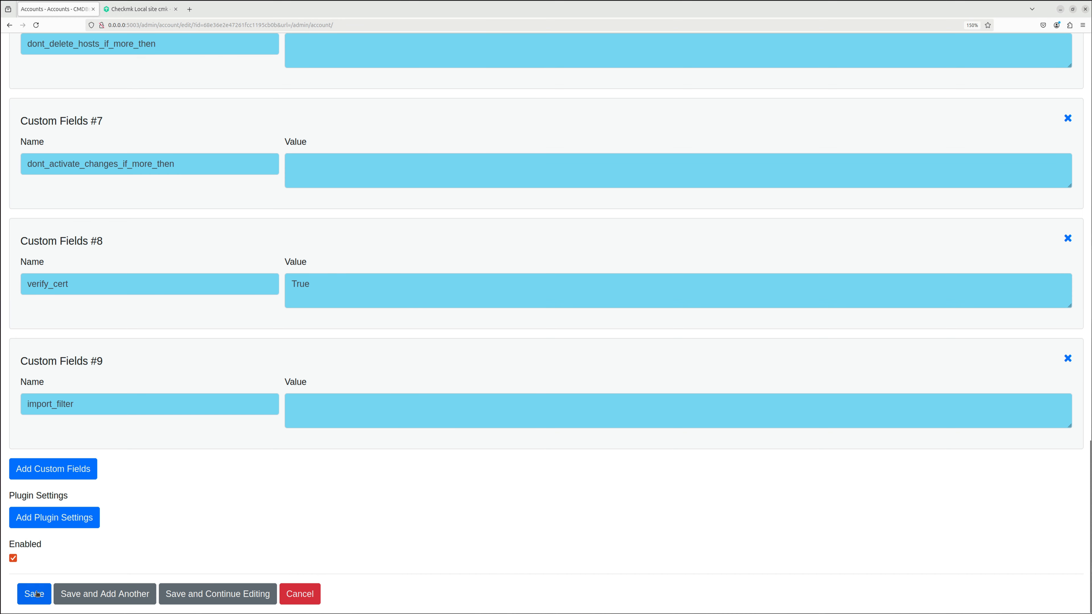
left_click(37, 594)
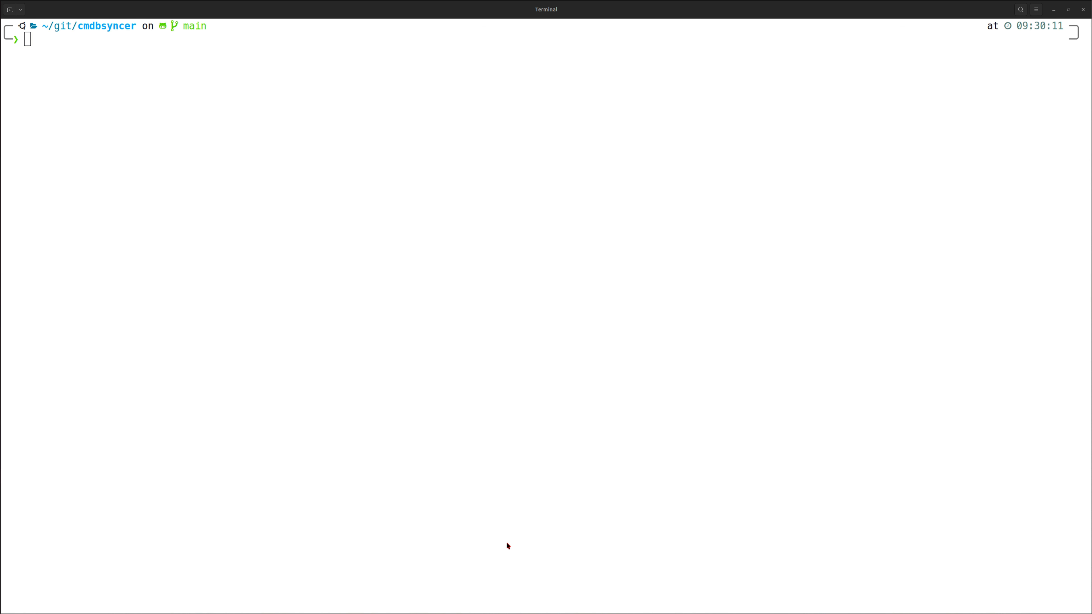
Switch to the terminal and open the container shell with ./helper shell
left_click(490, 495)
type("./helper ")
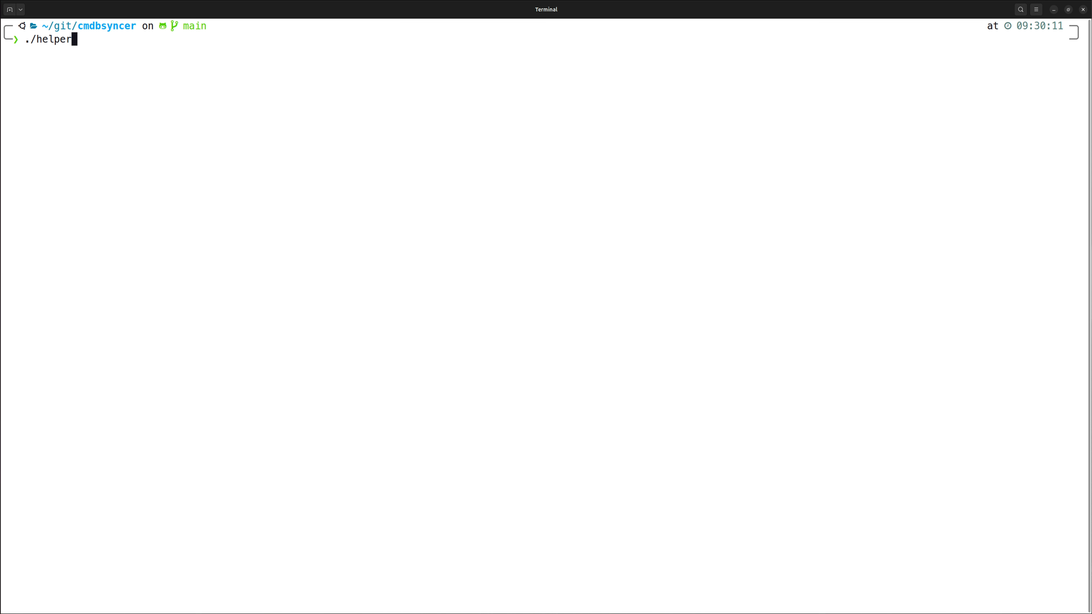
type("shell")
key("Return")
key("Return")
key("Return")
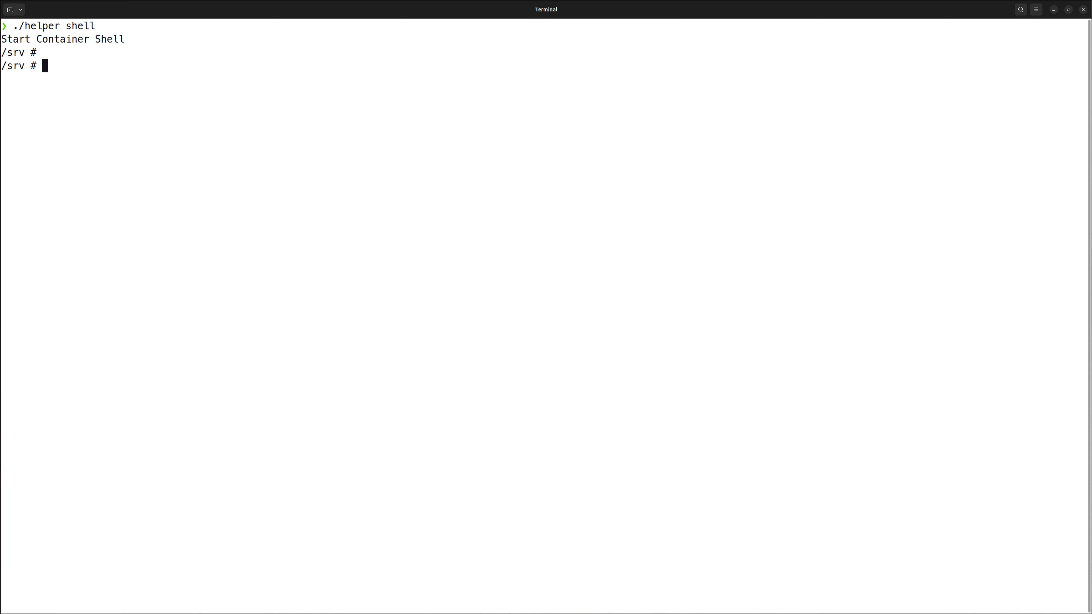
Run ./cmdbsyncer in the container shell to list its available commands
type("./cmdb")
key("Tab")
key("Return")
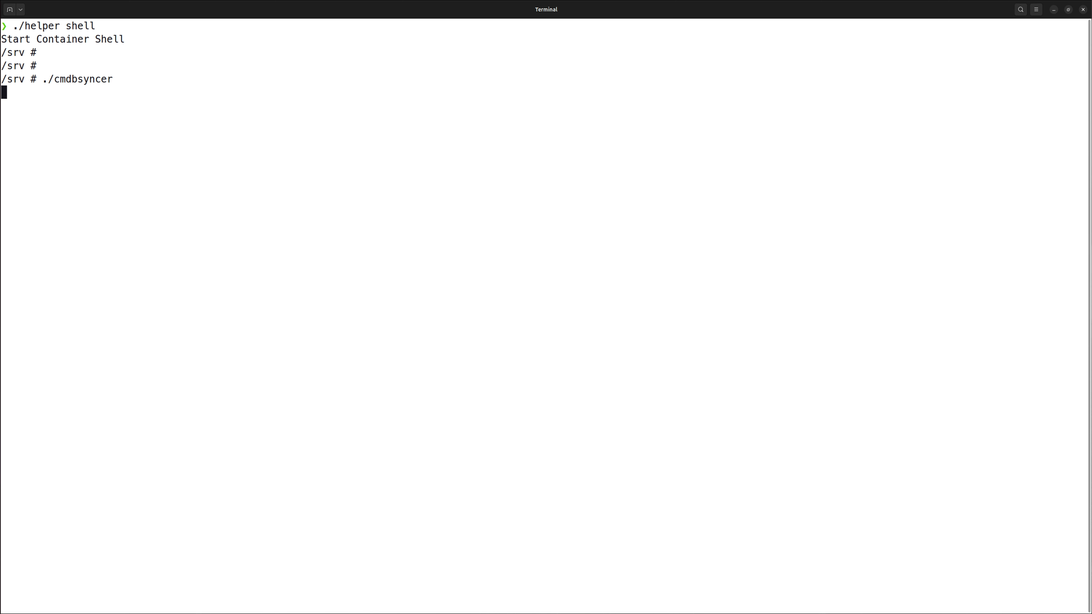
key("Return")
key("Return")
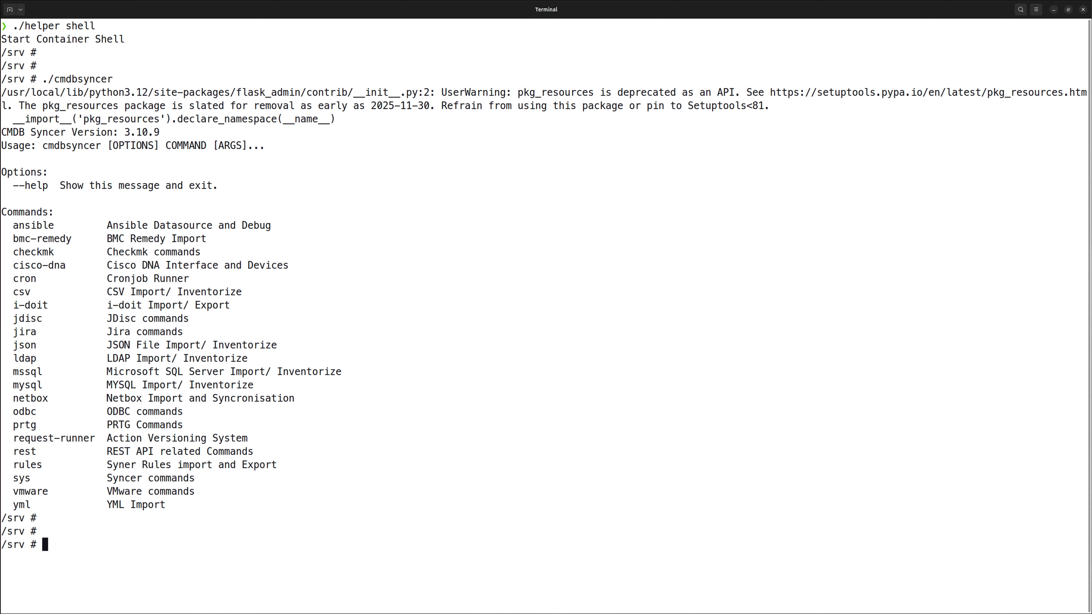
Run ./cmdbsyncer checkmk to list the Checkmk subcommands
key("Up")
type("checkmk")
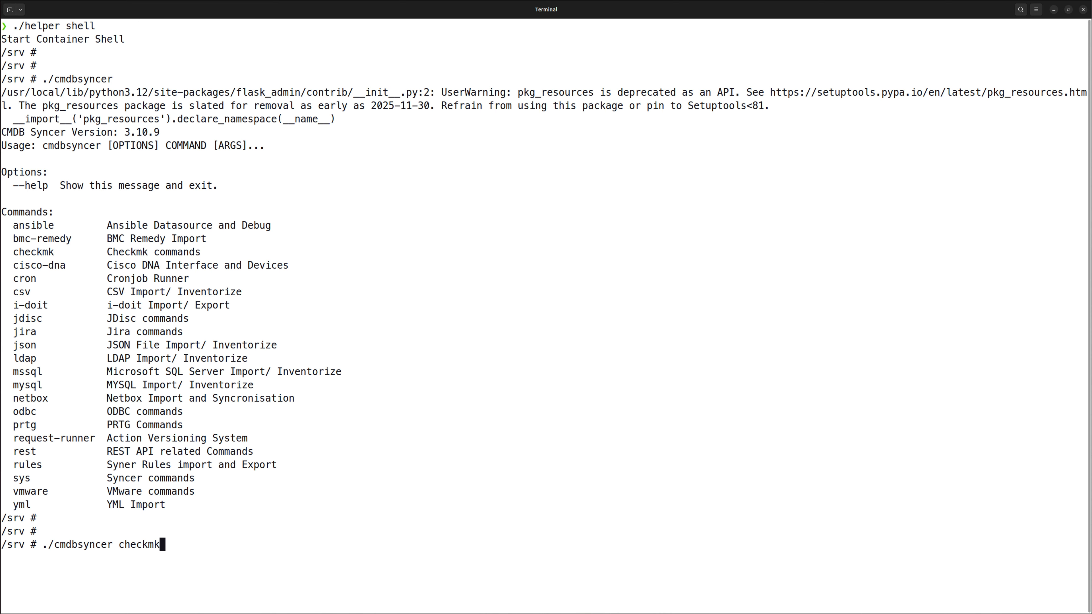
key("Return")
key("Return")
key("Return")
key("Return")
key("Return")
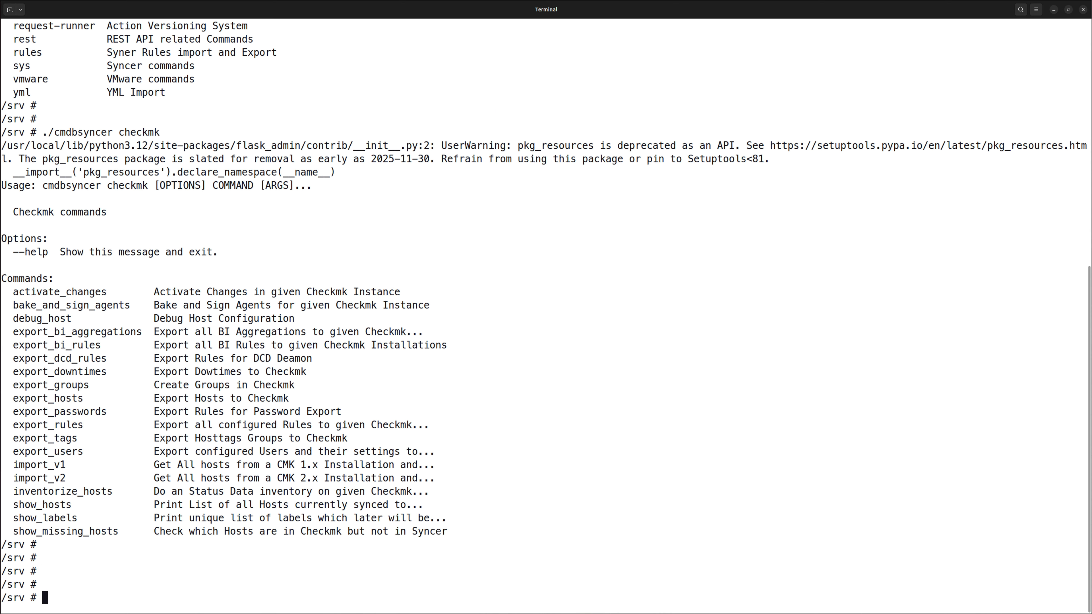
key("Return")
key("Return")
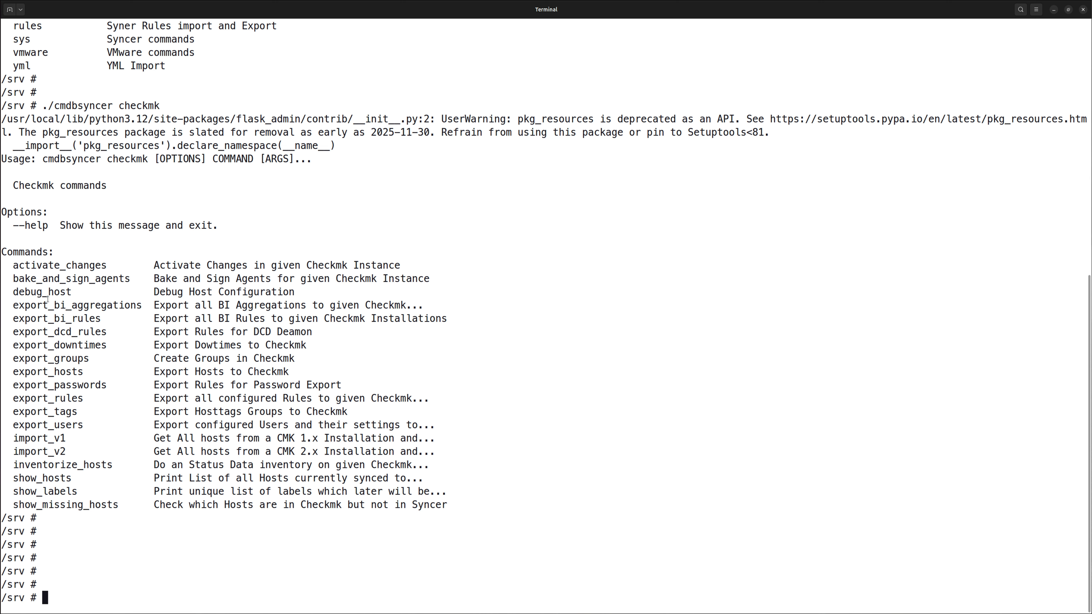
Run ./cmdbsyncer checkmk import_v2 cmk to import the Checkmk hosts, and review the import output
double_click(33, 452)
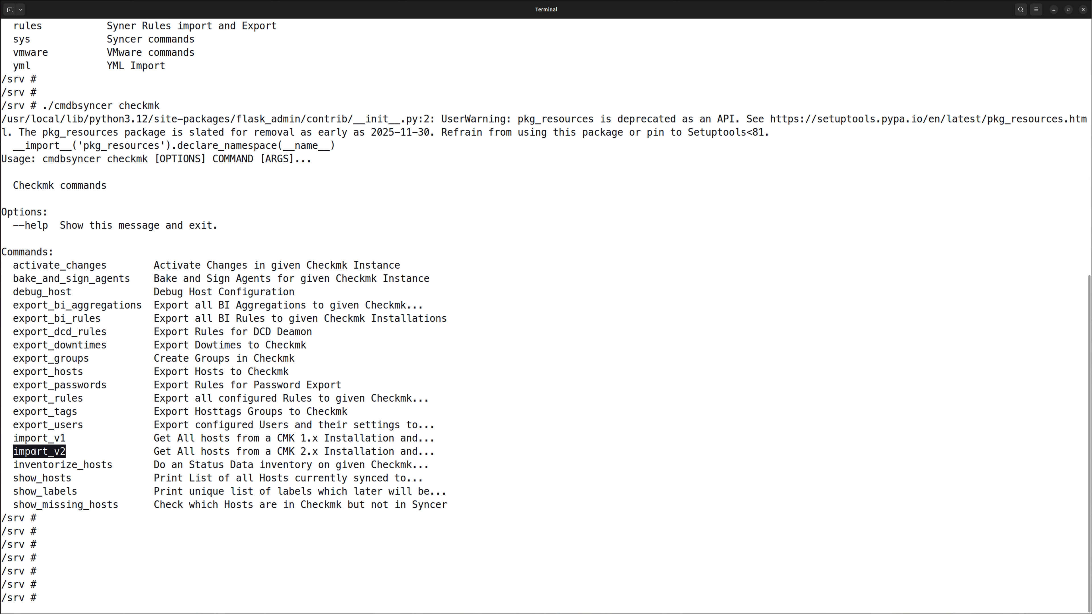
key("Up")
type("import_v2 ")
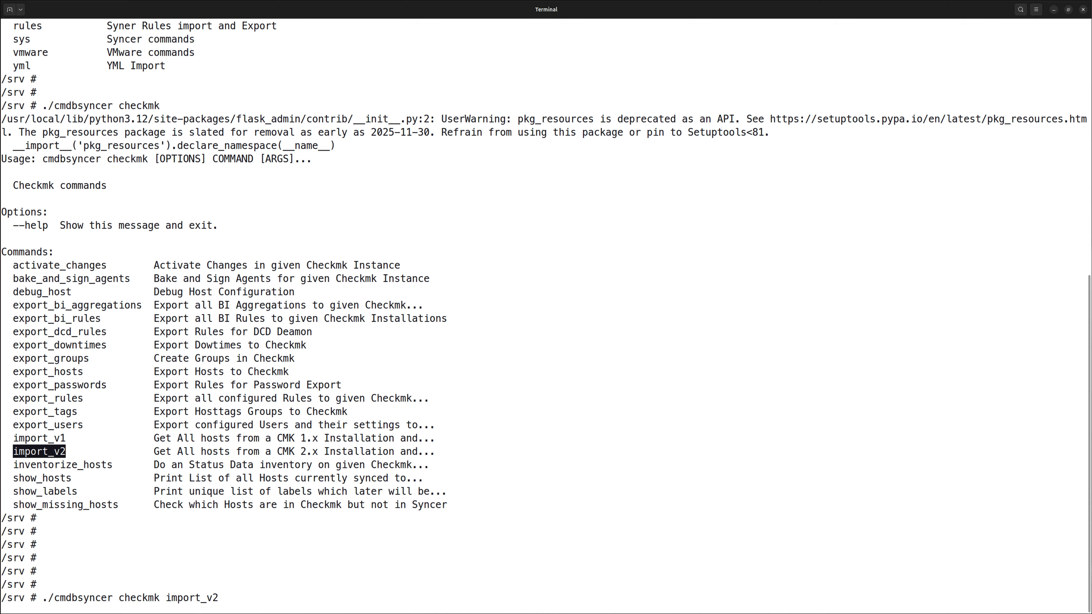
type("cmk")
key("Return")
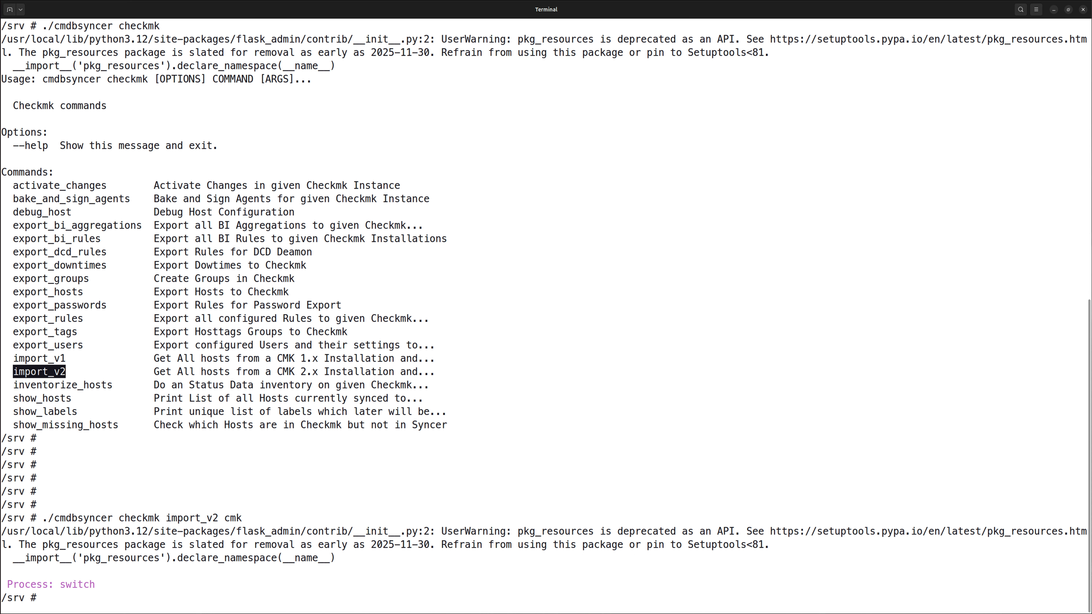
key("Return")
key("Return")
key("Return")
key("Return")
key("Return")
key("Return")
key("Return")
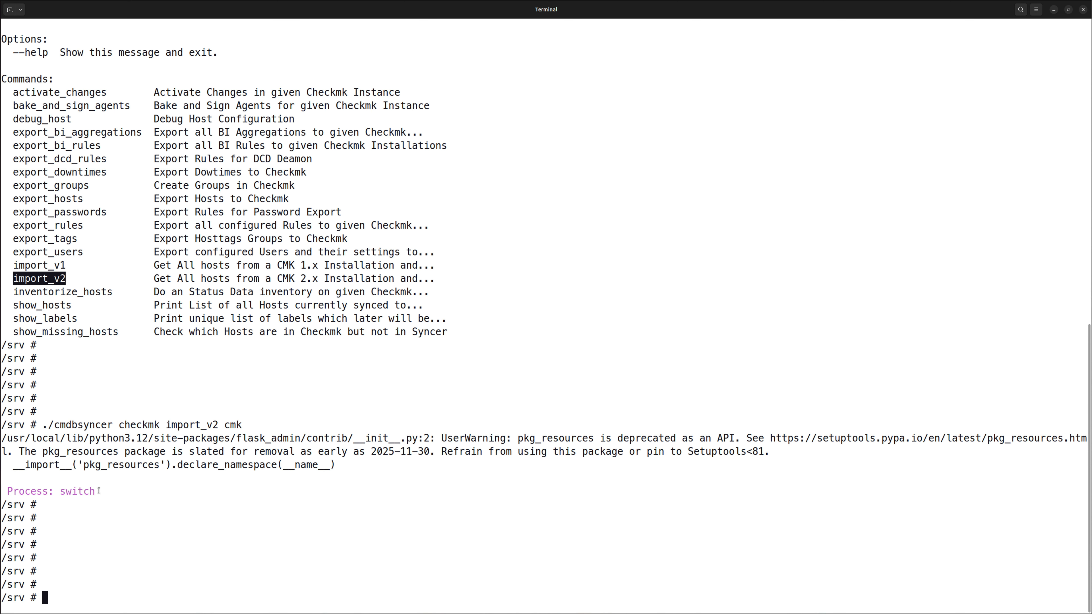
left_click_drag(99, 491, 3, 488)
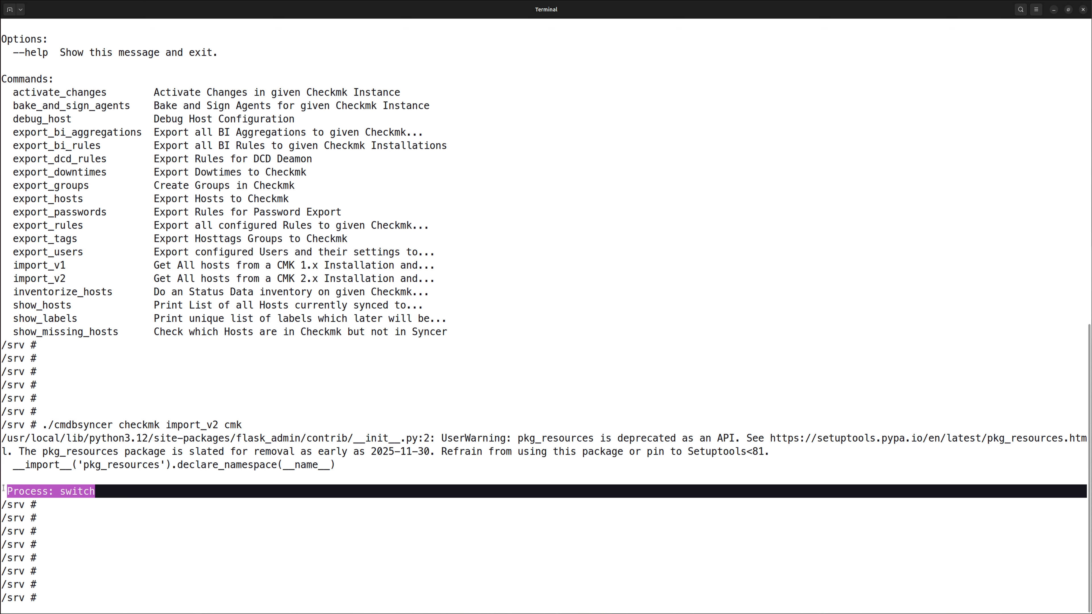
left_click(142, 543)
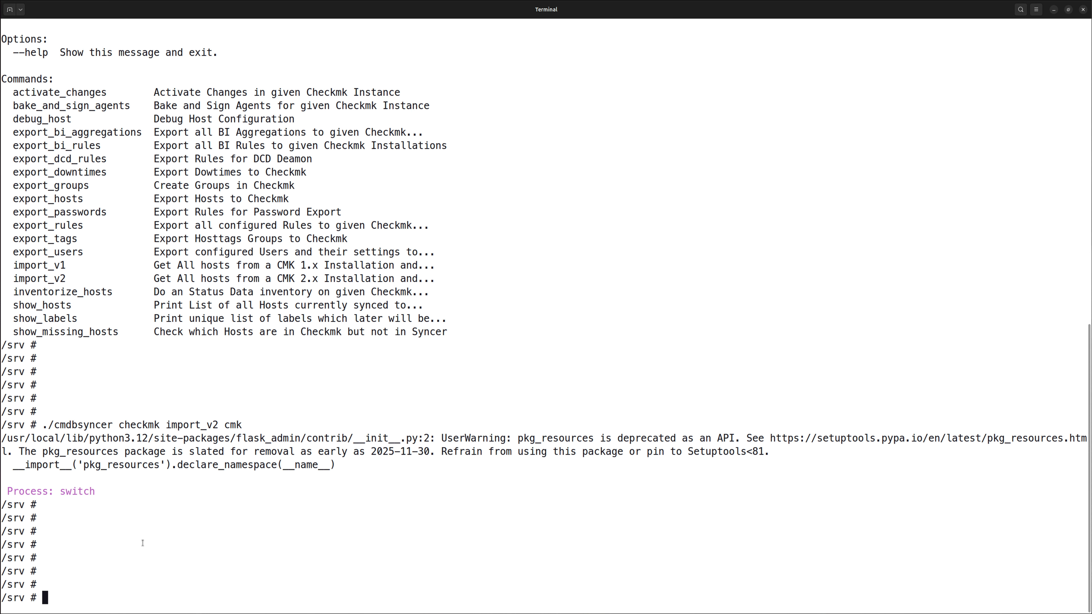
Switch to Checkmk in the browser, search the monitoring for sw and open the services of host switch
key("alt+Tab")
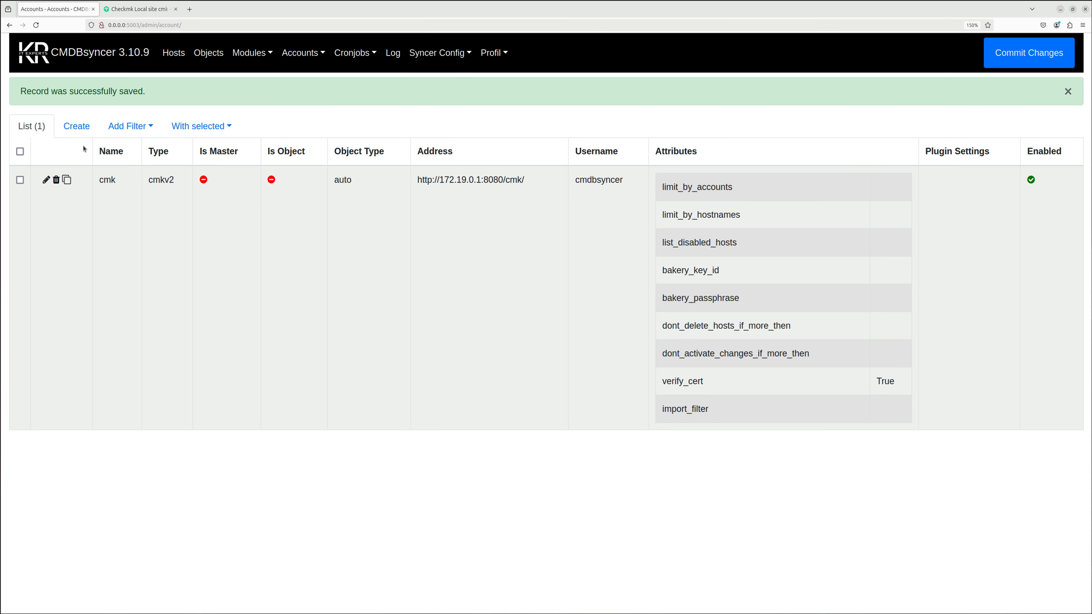
left_click(138, 9)
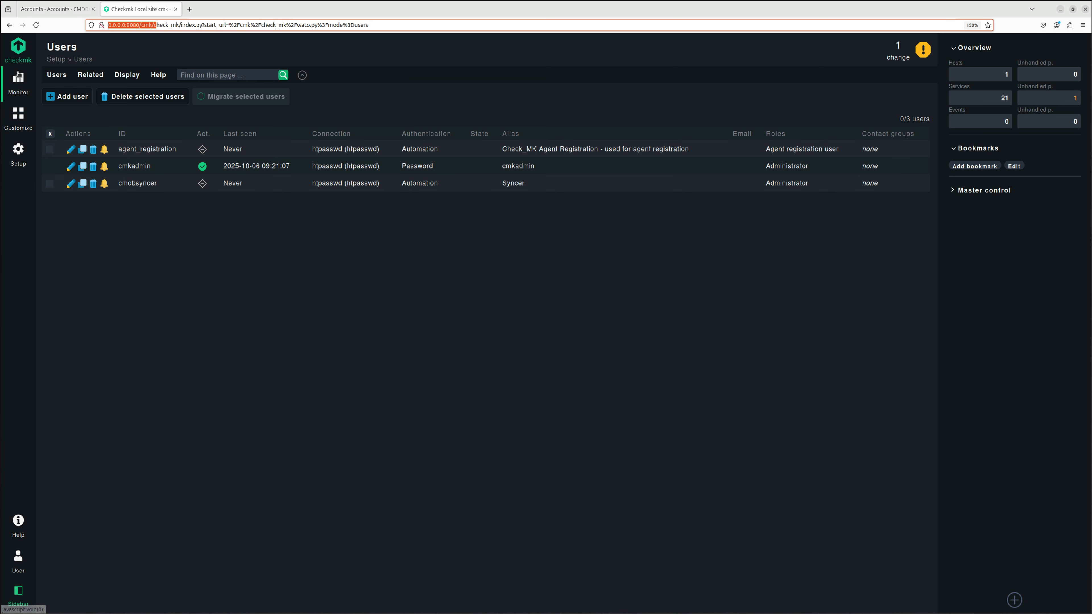
left_click(18, 82)
type("sw")
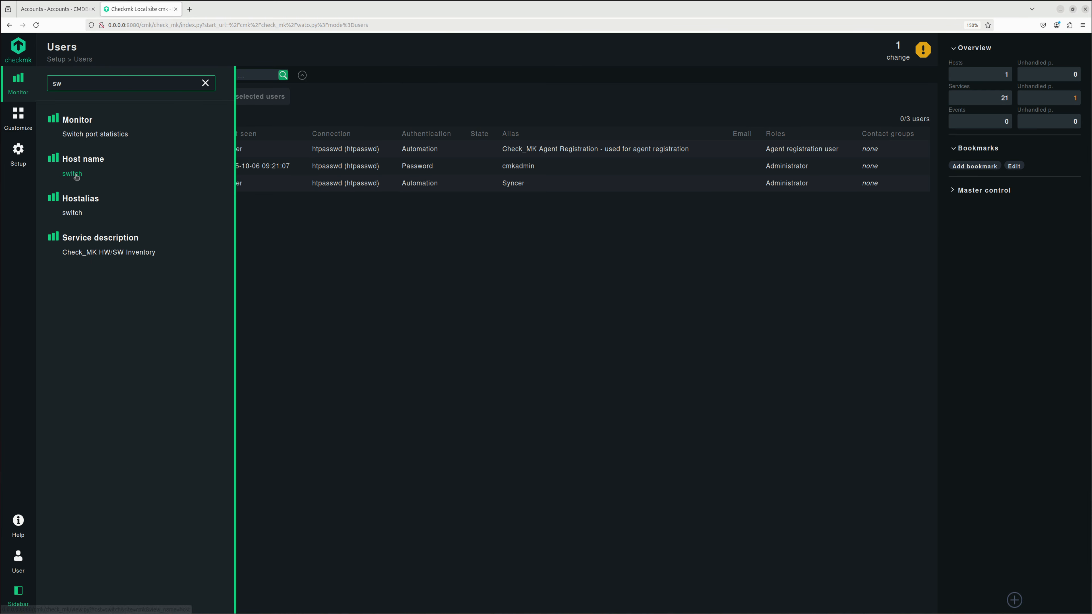
left_click(71, 174)
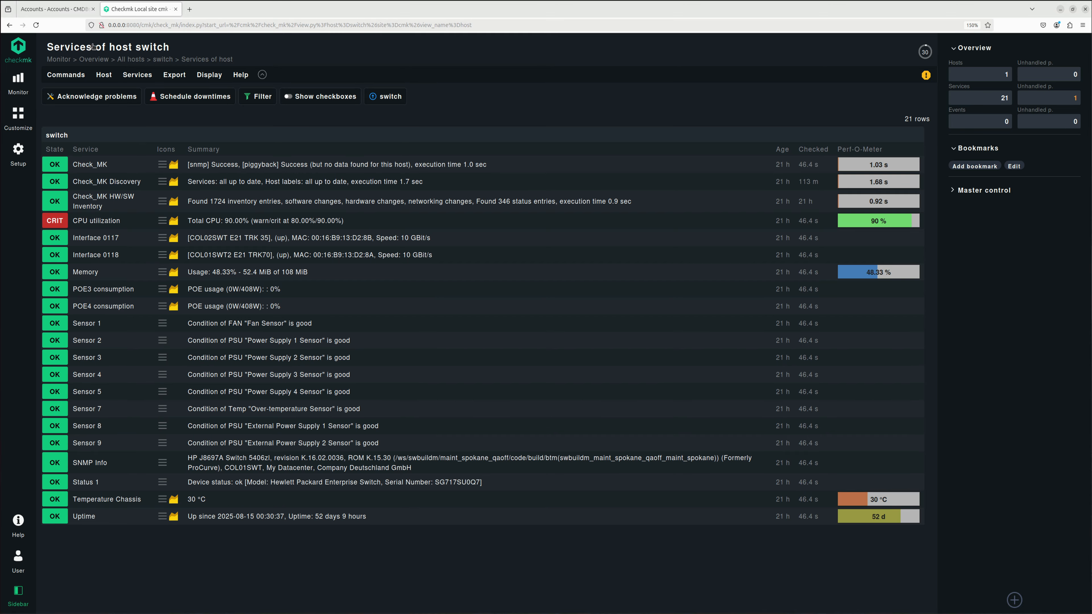
Return to CMDBsyncer, open the host list and examine the labels imported for host switch
key("ctrl+Tab")
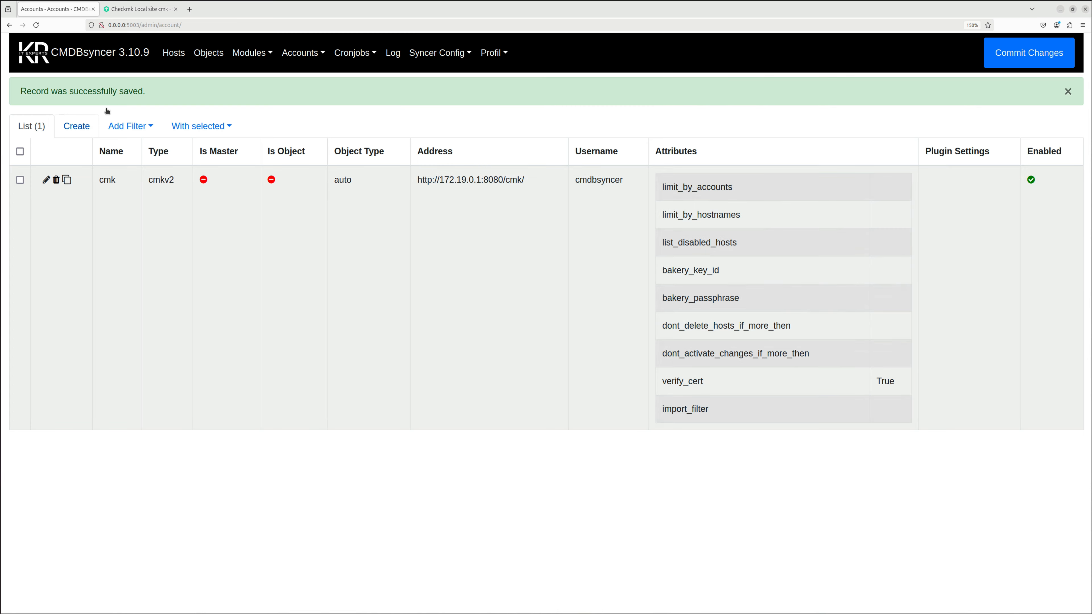
left_click(173, 53)
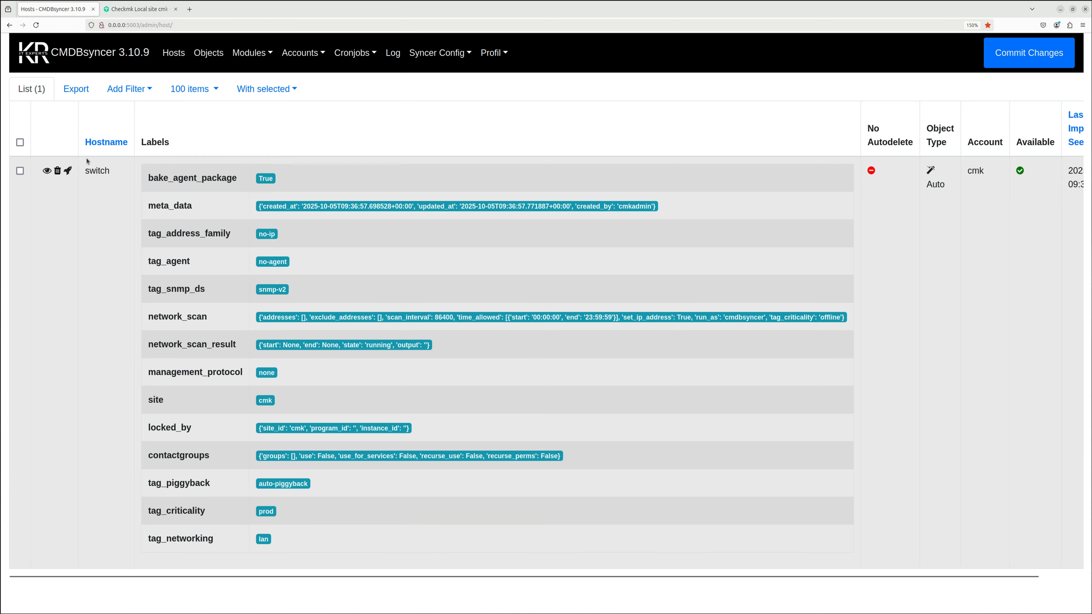
left_click_drag(158, 176, 231, 484)
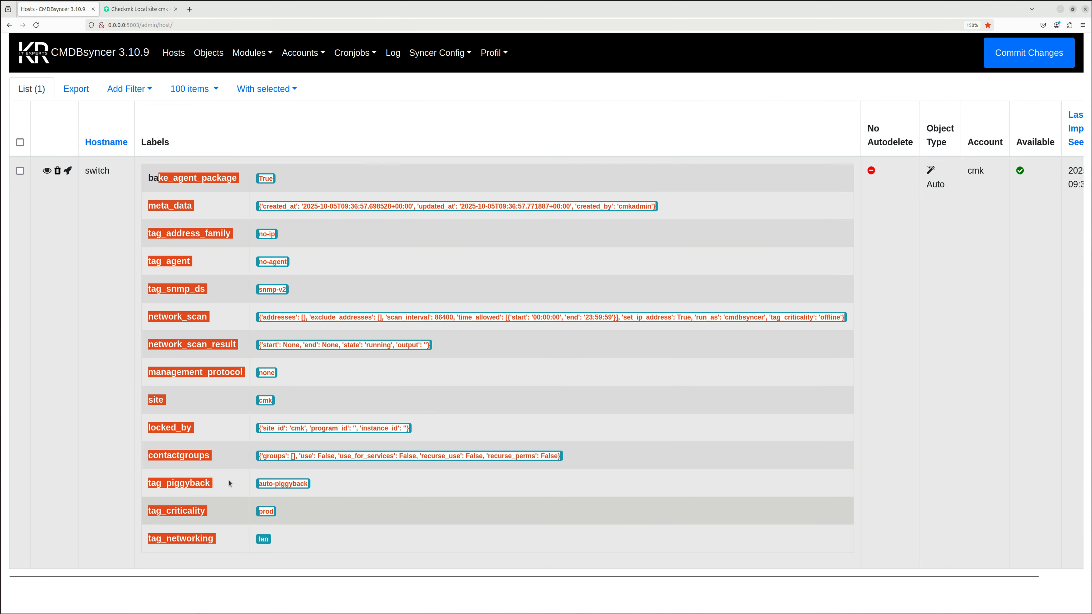
left_click(226, 403)
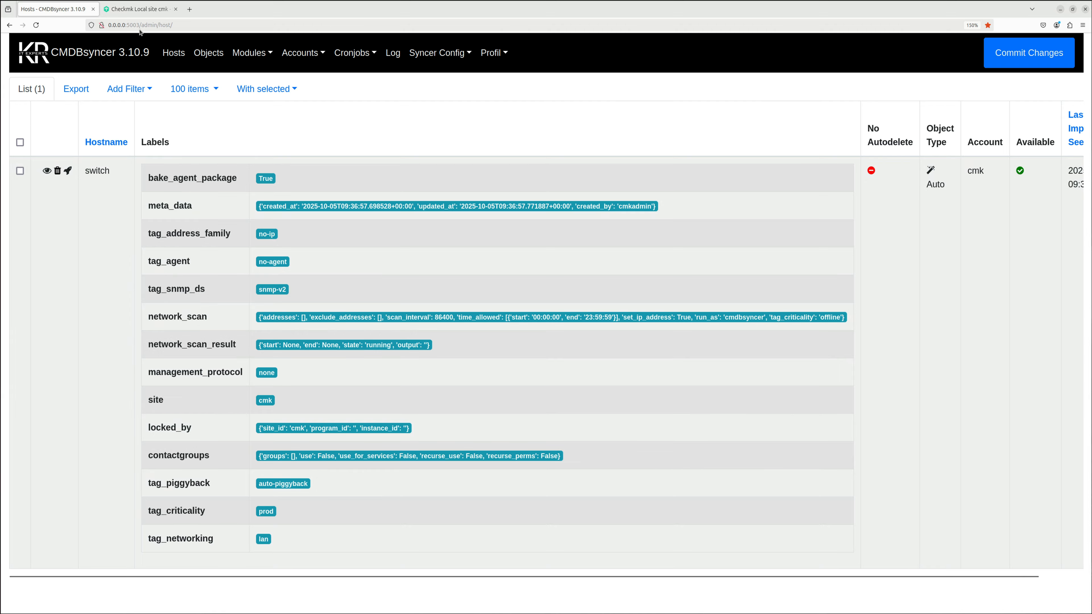
Open the HW/SW inventory of host switch in Checkmk from its Check_MK HW/SW Inventory service
left_click(142, 10)
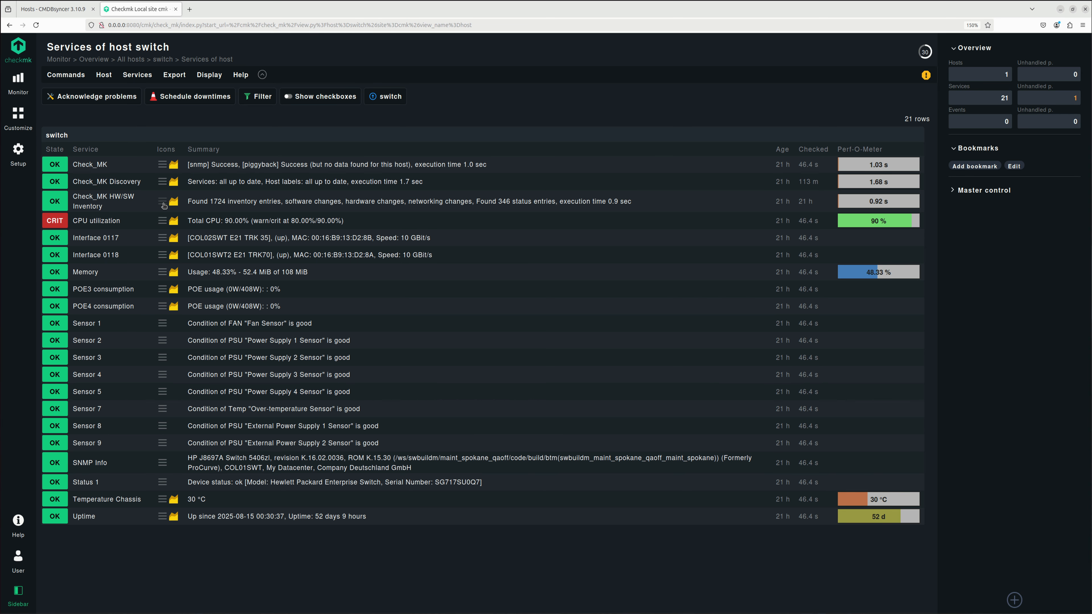
left_click(162, 202)
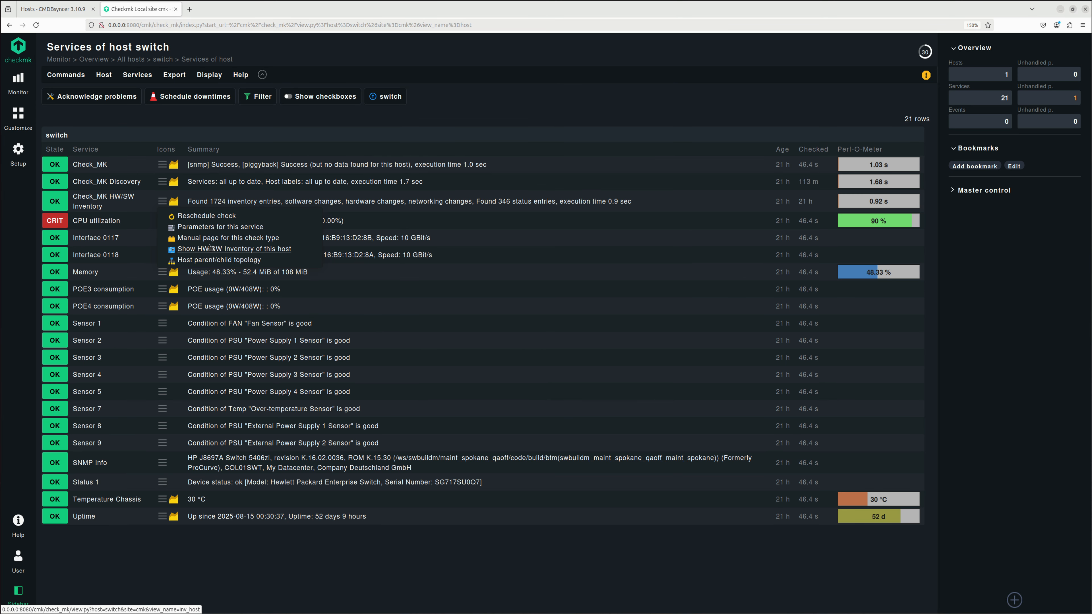
left_click(210, 254)
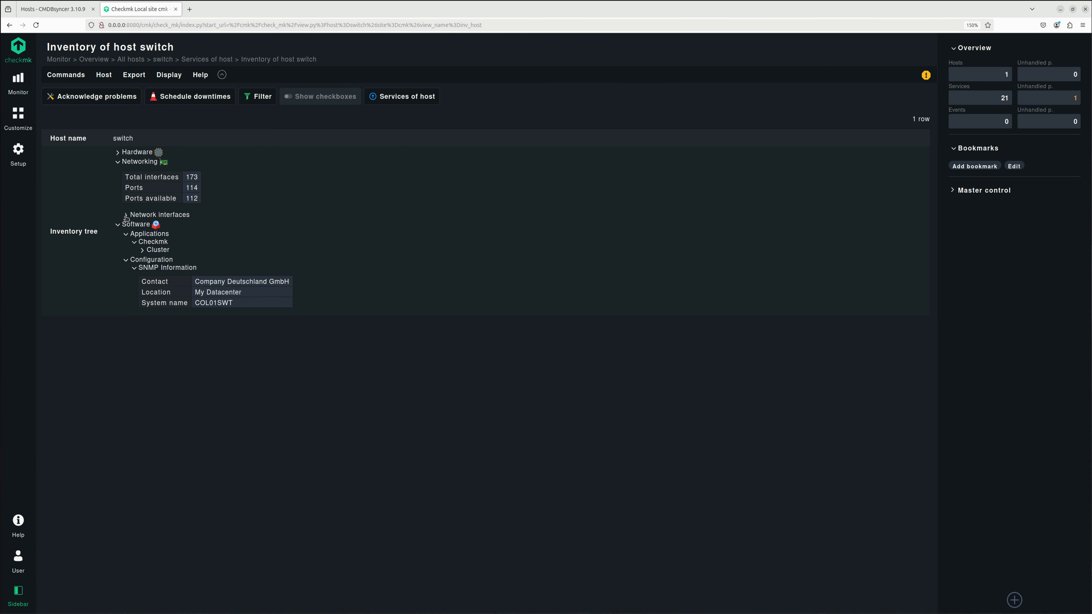
Expand the Network interfaces node in the inventory tree and look through the interface table
left_click(134, 216)
scroll(255, 347, "down", 5)
scroll(256, 347, "down", 15)
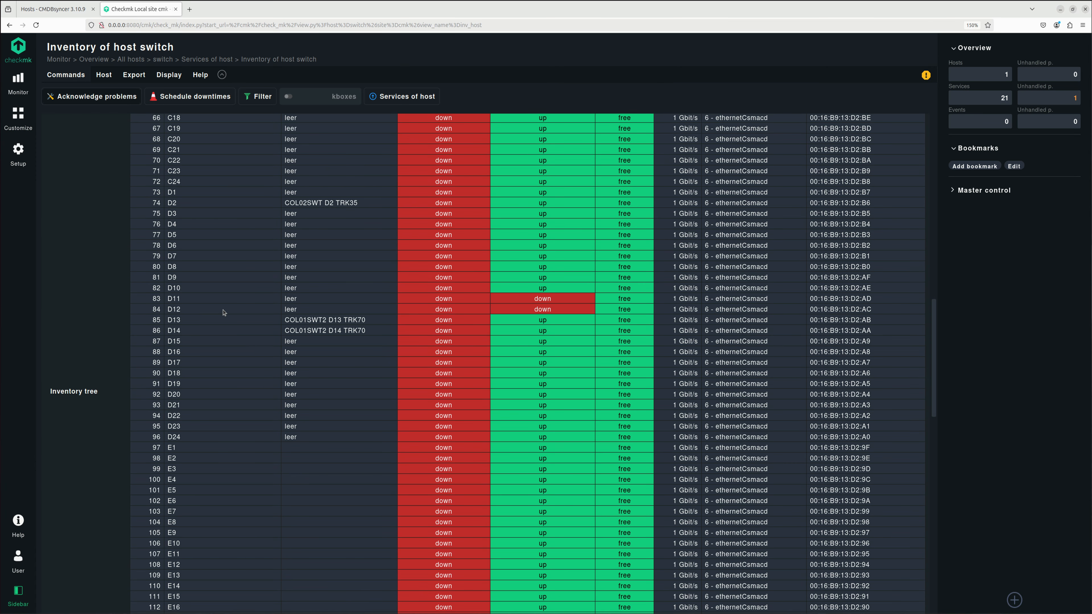
scroll(224, 313, "down", 10)
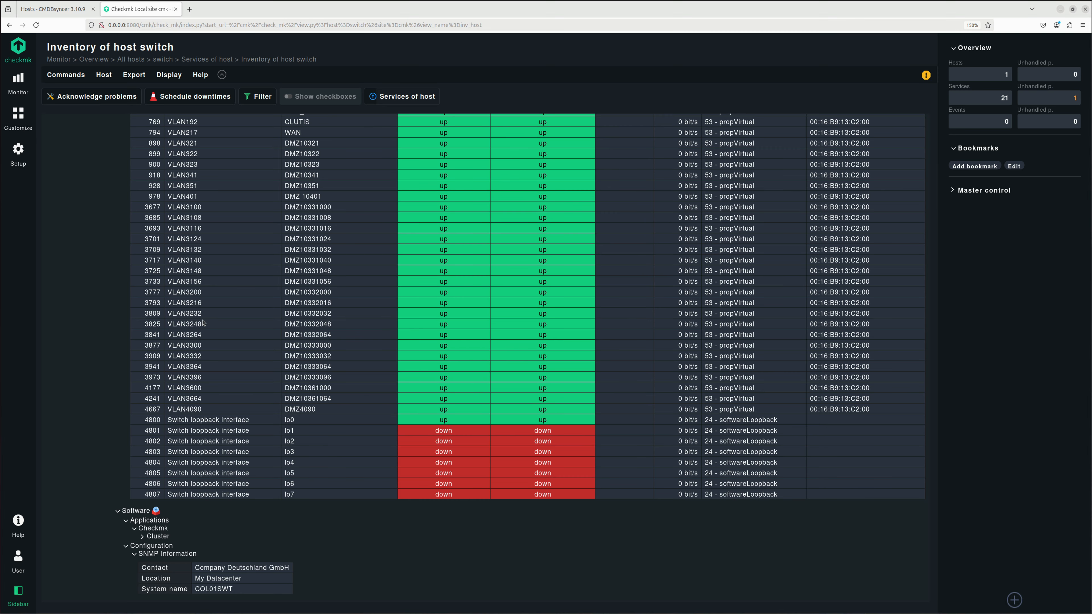
scroll(202, 310, "up", 10)
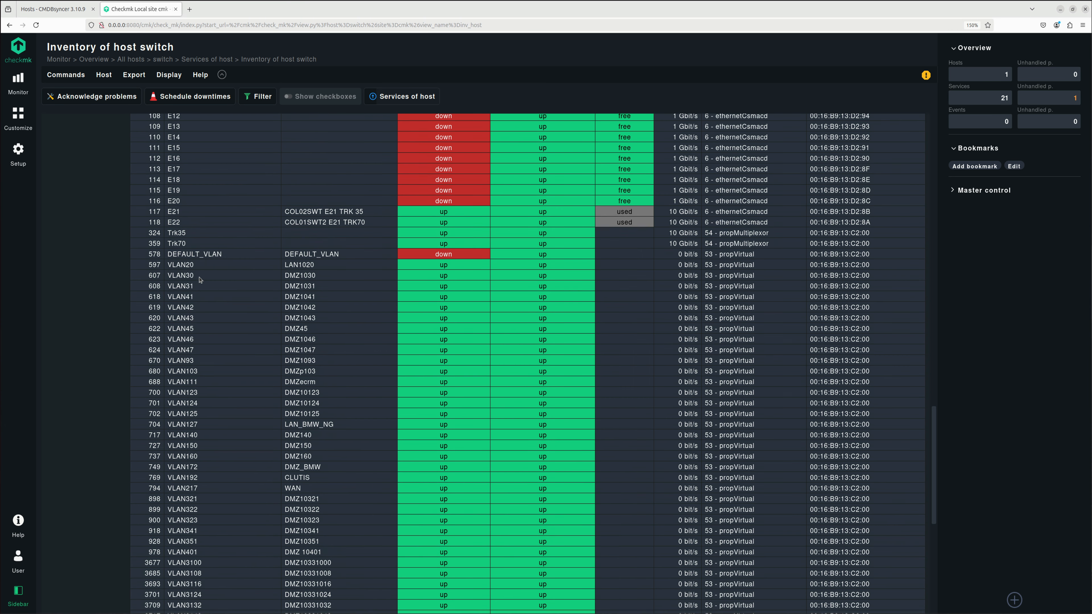
scroll(199, 282, "up", 10)
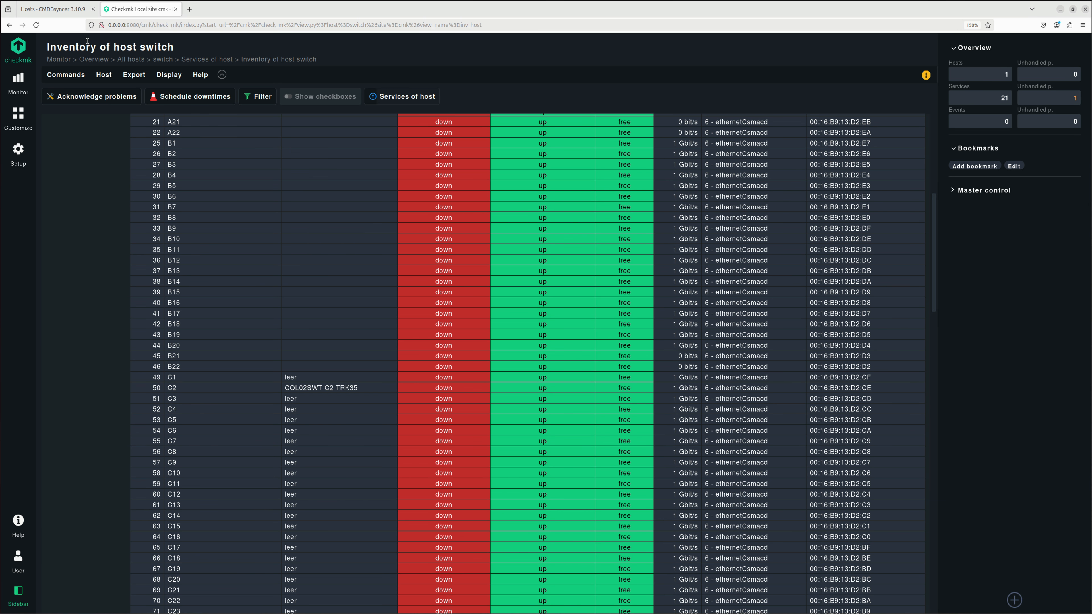
Return to CMDBsyncer and open the Checkmk module's Inventorize from Checkmk Settings
left_click(65, 10)
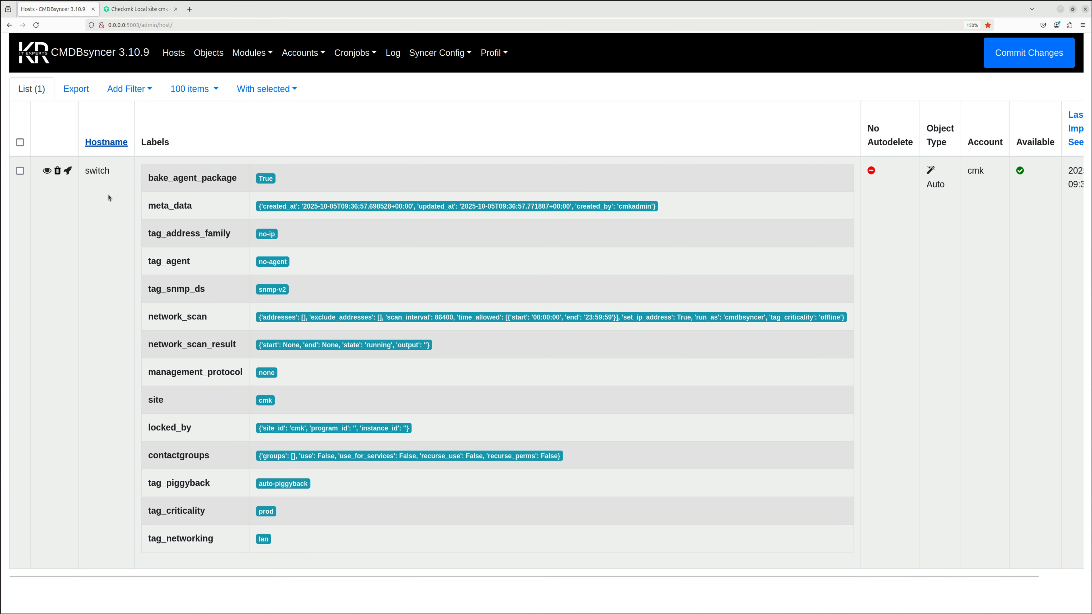
left_click(264, 53)
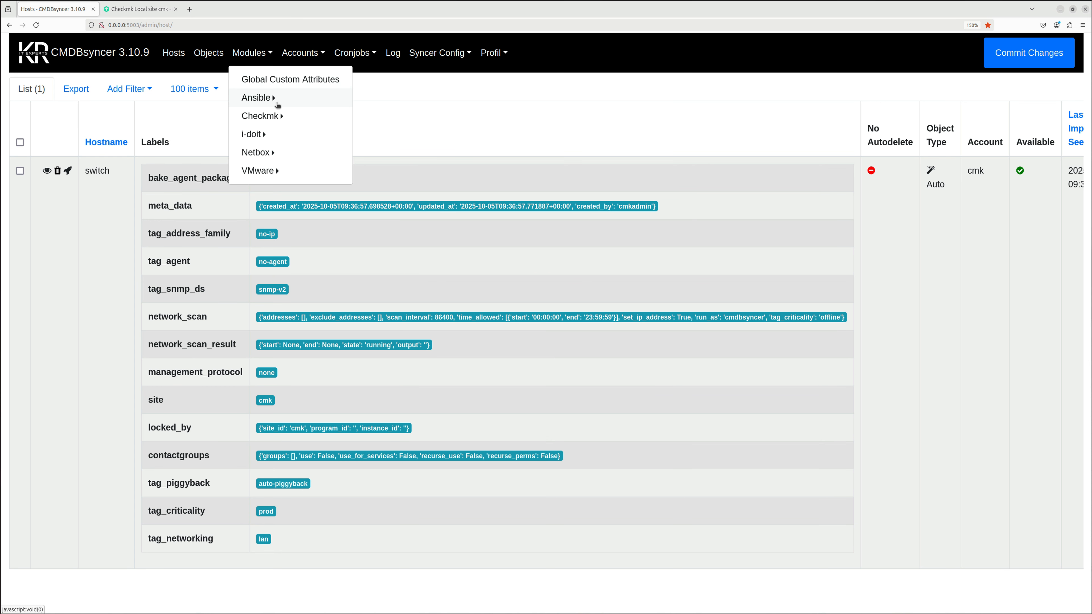
left_click(278, 121)
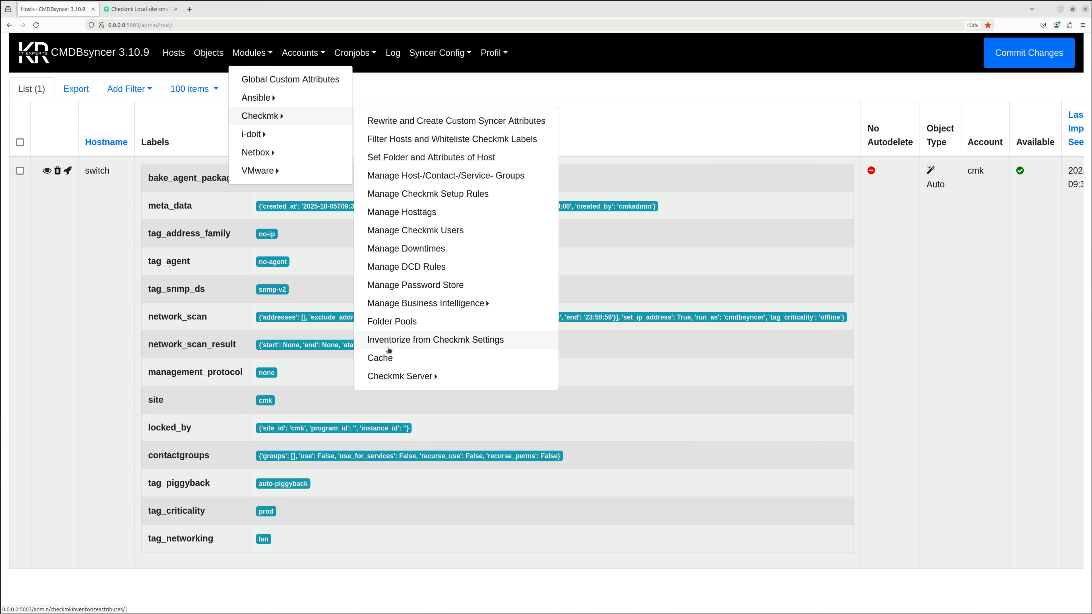
left_click(467, 341)
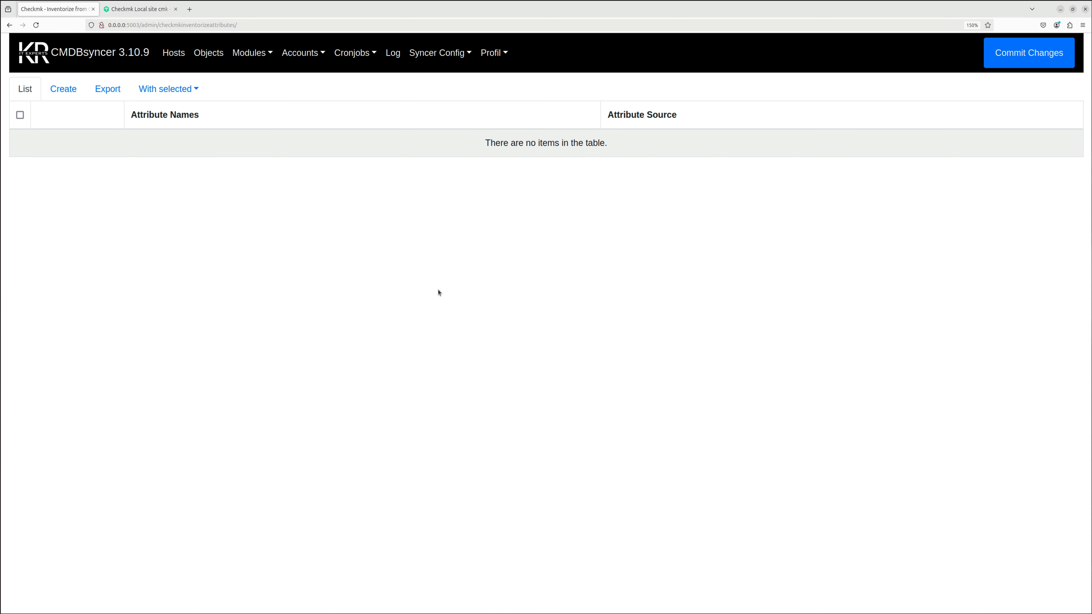
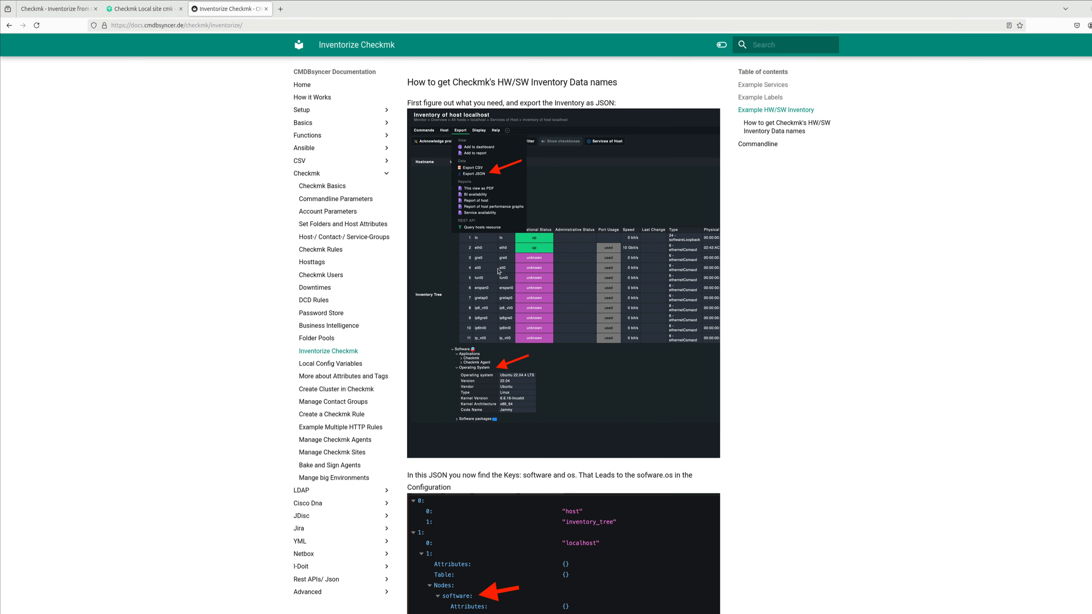
Read the Inventorize Checkmk documentation on example attribute sources and how to get HW/SW inventory data names from the JSON export
scroll(511, 380, "down", 10)
scroll(493, 156, "up", 12)
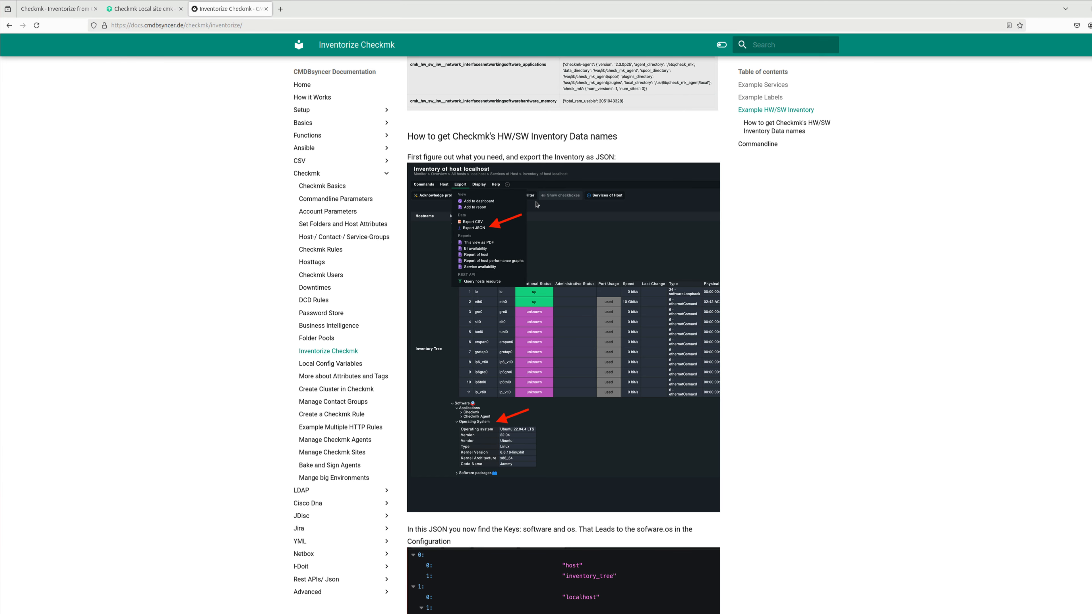
scroll(541, 246, "down", 10)
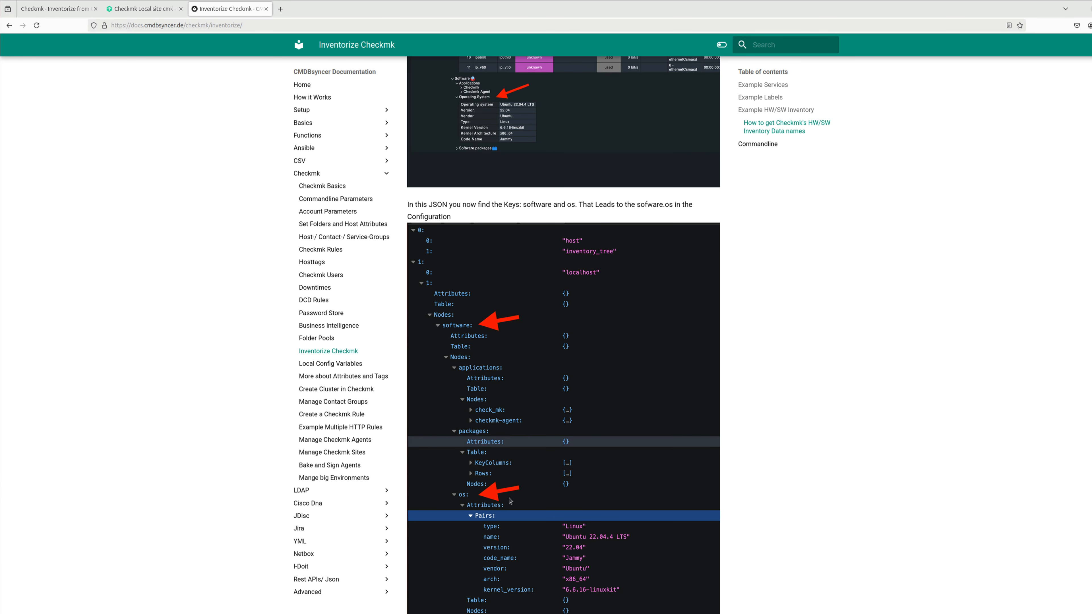
scroll(510, 501, "down", 3)
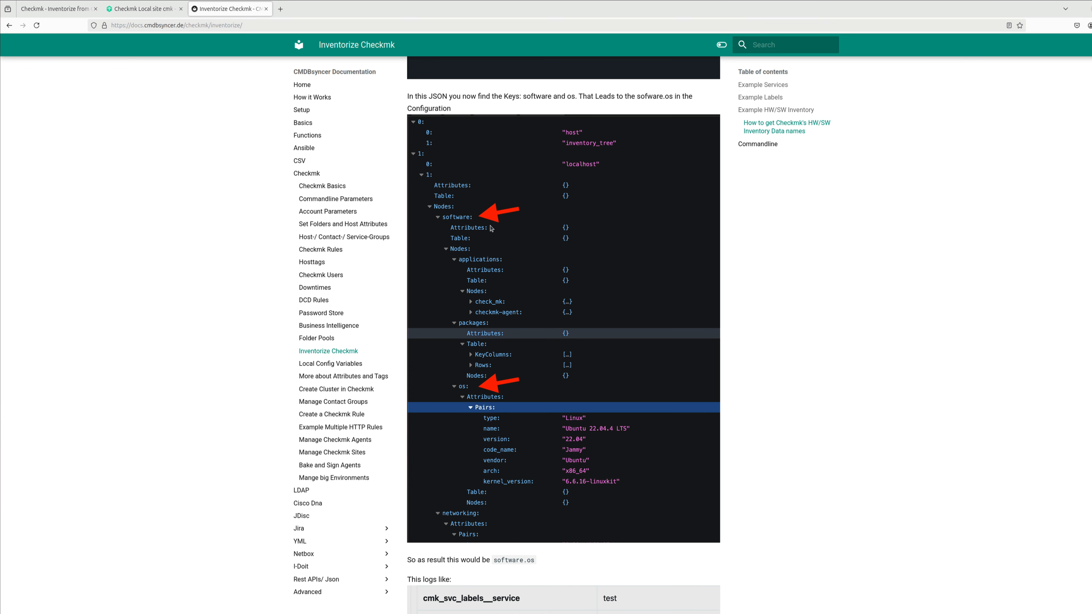
scroll(495, 401, "up", 15)
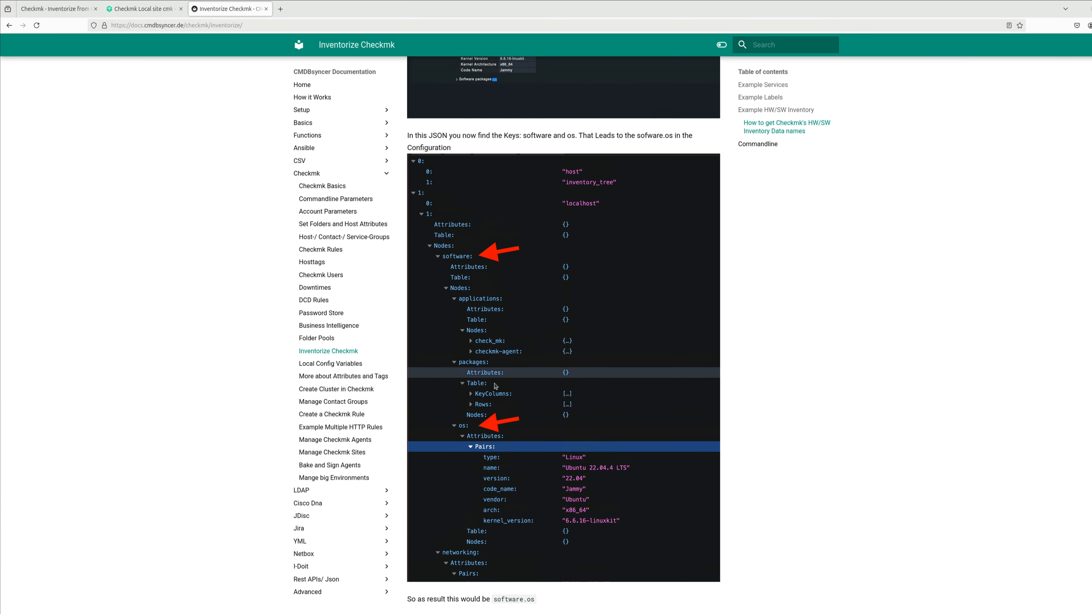
scroll(495, 384, "up", 3)
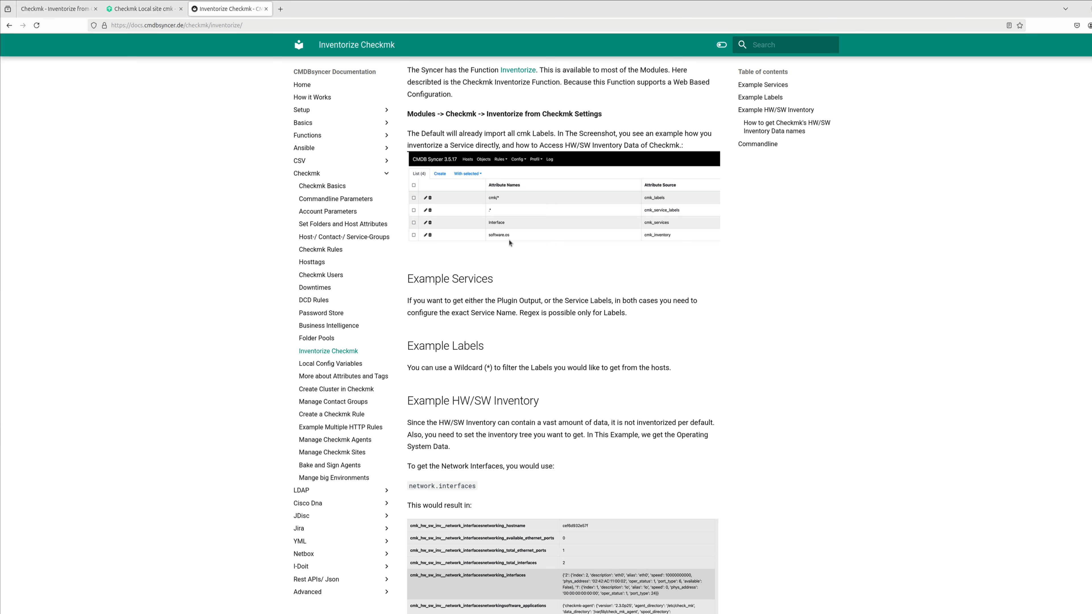
scroll(510, 243, "down", 15)
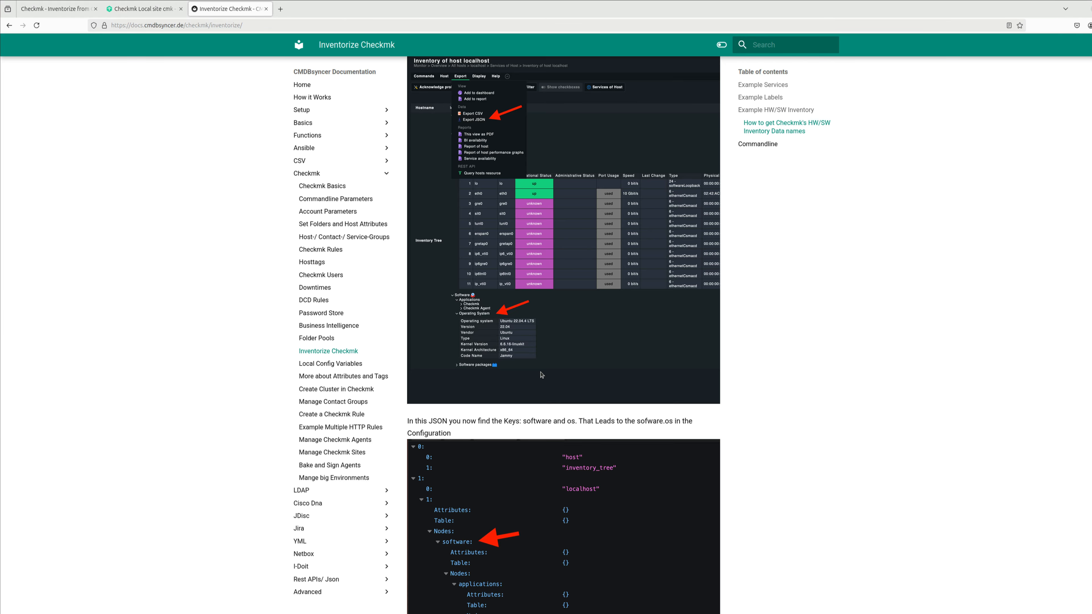
scroll(542, 374, "down", 5)
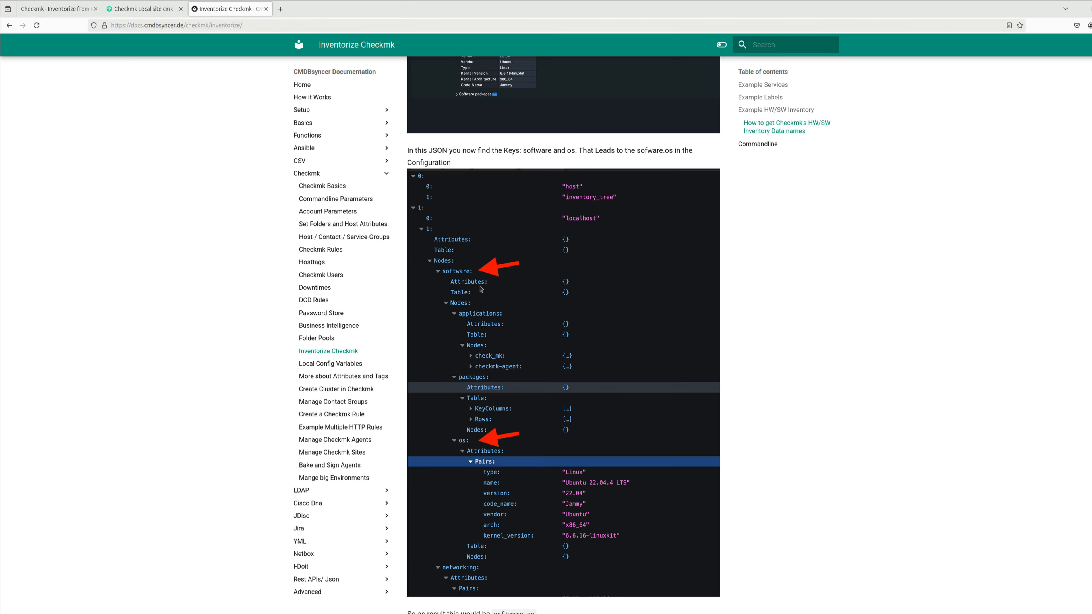
scroll(482, 290, "up", 7)
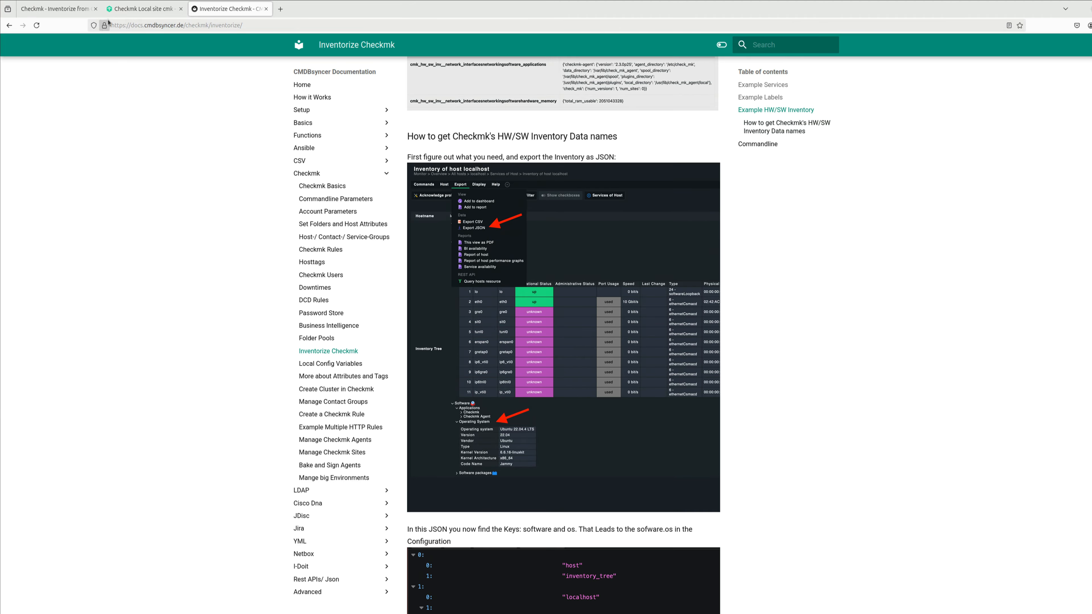
Switch to Checkmk and export the inventory of host switch as JSON
left_click(143, 13)
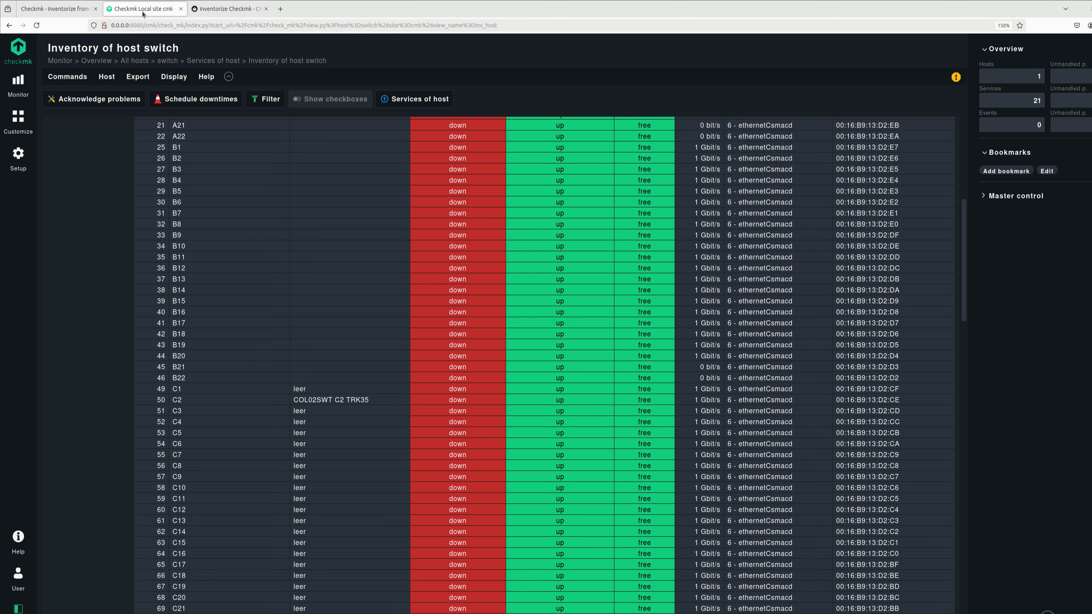
scroll(271, 323, "up", 5)
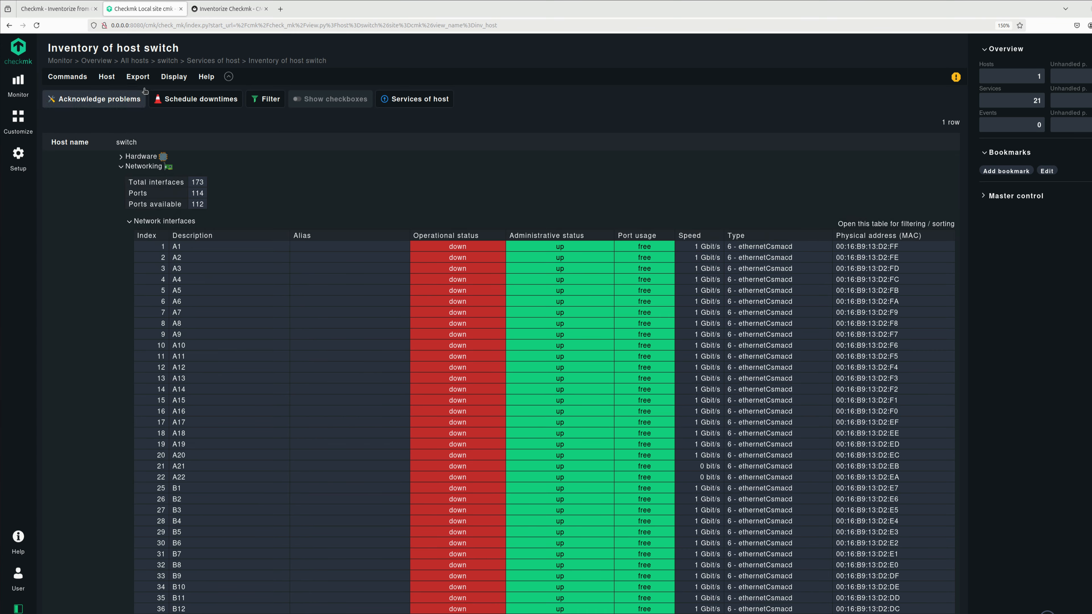
left_click(144, 82)
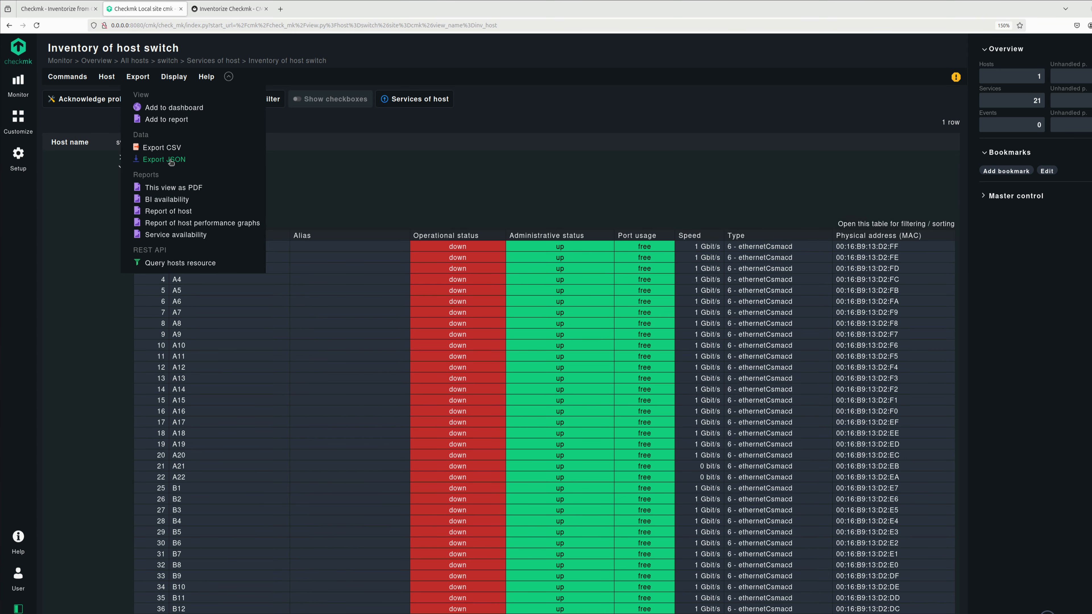
left_click(172, 162)
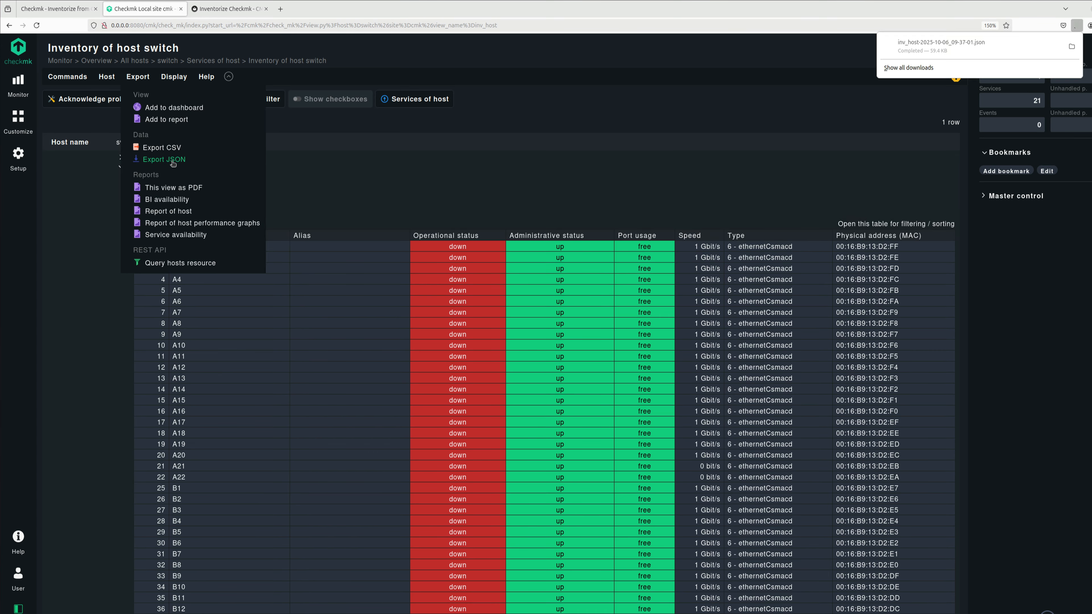
Open the exported inventory JSON file and locate the interfaces node under networking
left_click(933, 46)
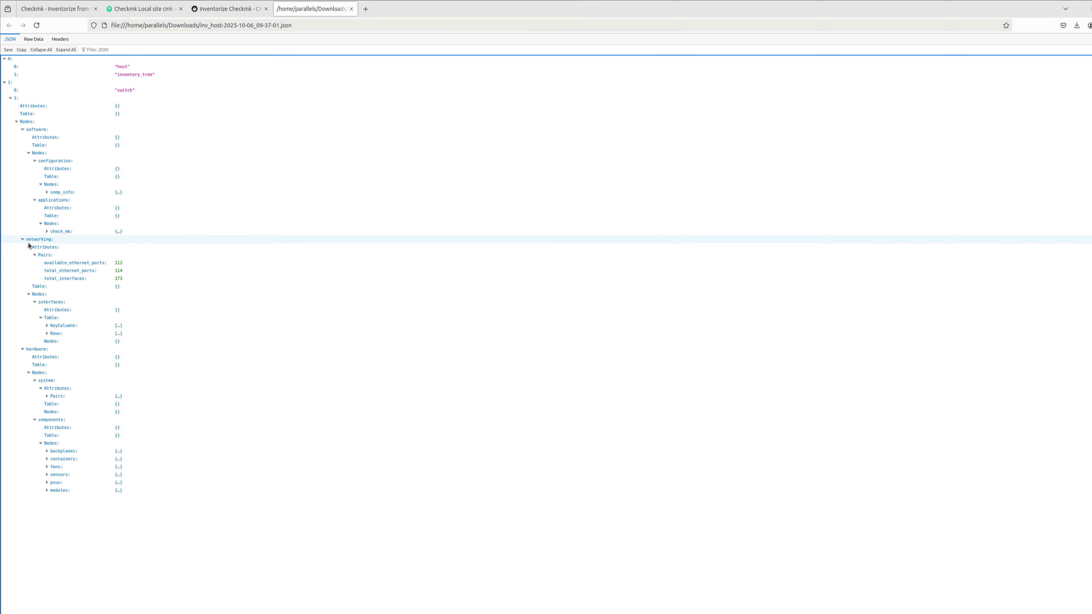
left_click(35, 303)
left_click(35, 303)
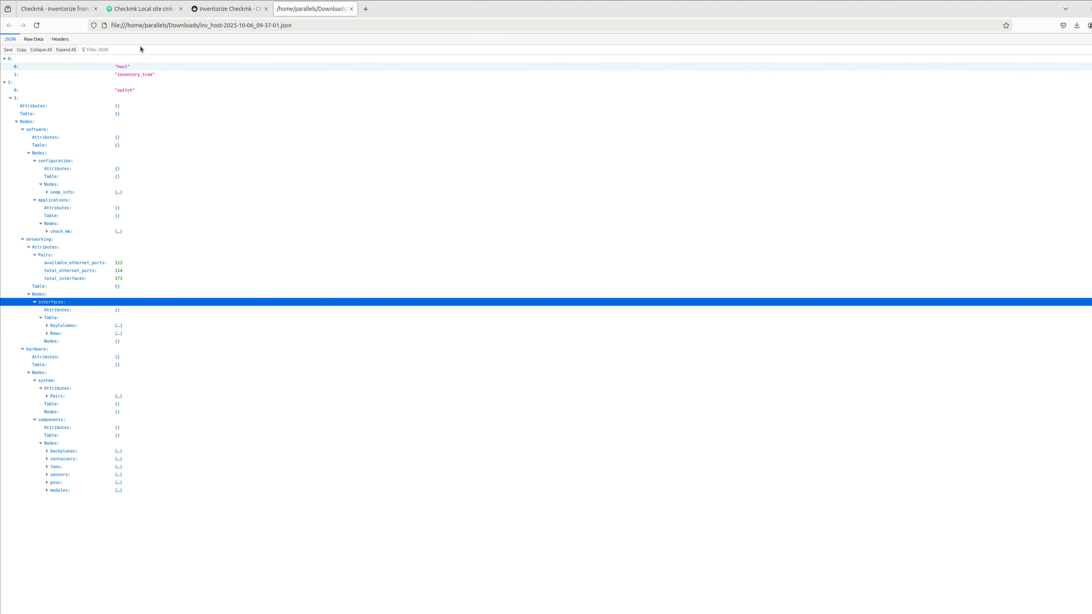
Return to CMDBsyncer, complete the attribute name as networking.interfaces for the HW/SW Inventory source, and save the new record
left_click(69, 9)
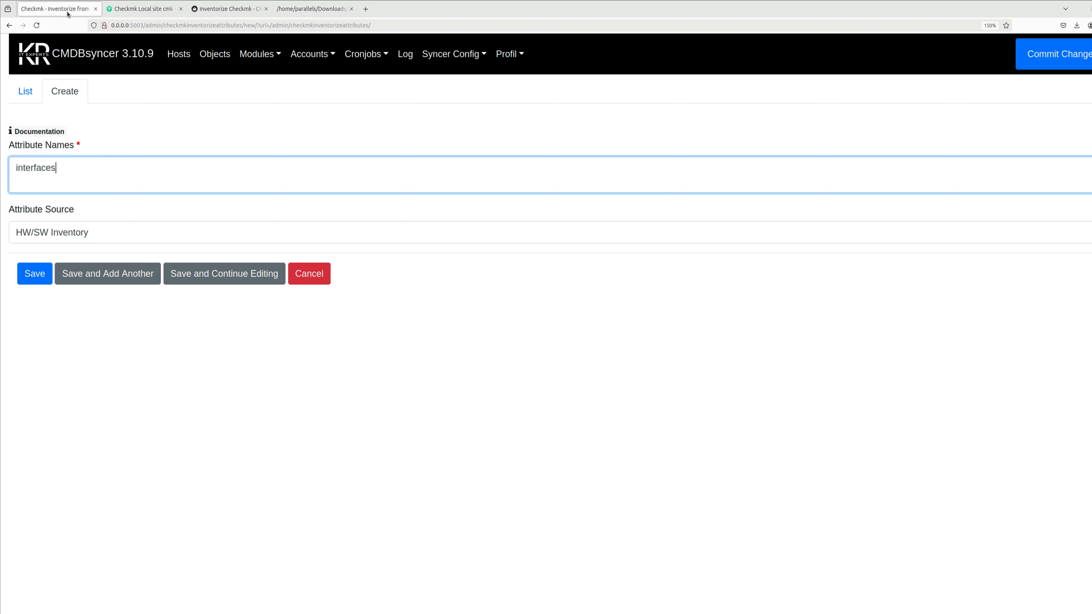
left_click(15, 168)
type("networking.")
left_click(34, 272)
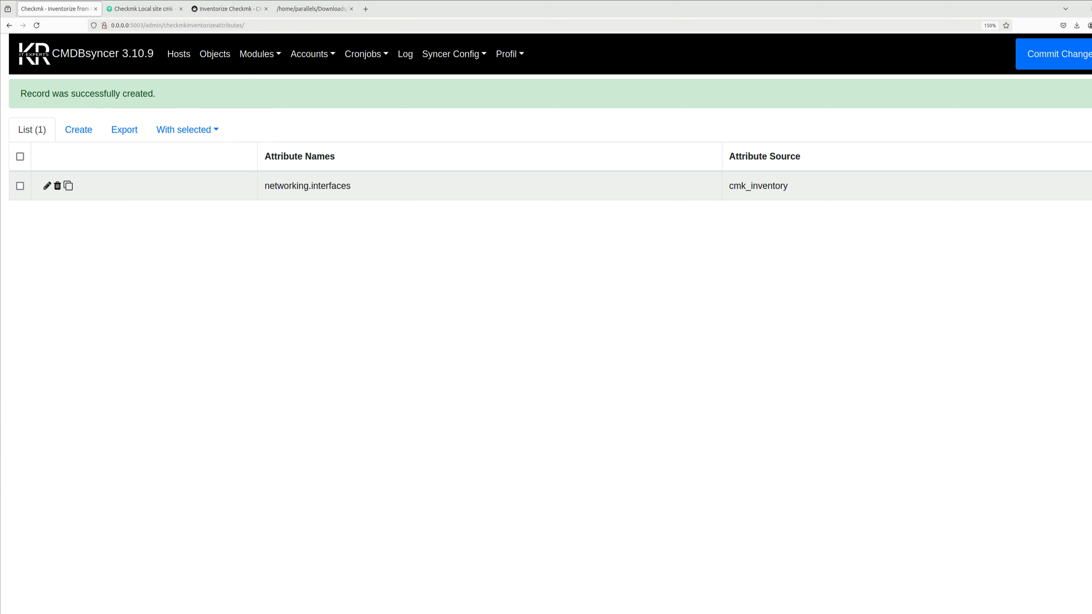
Switch to the terminal, list the available commands with ./cmdbsyncer checkmk, and find the inventorize_hosts command
key("alt+Tab")
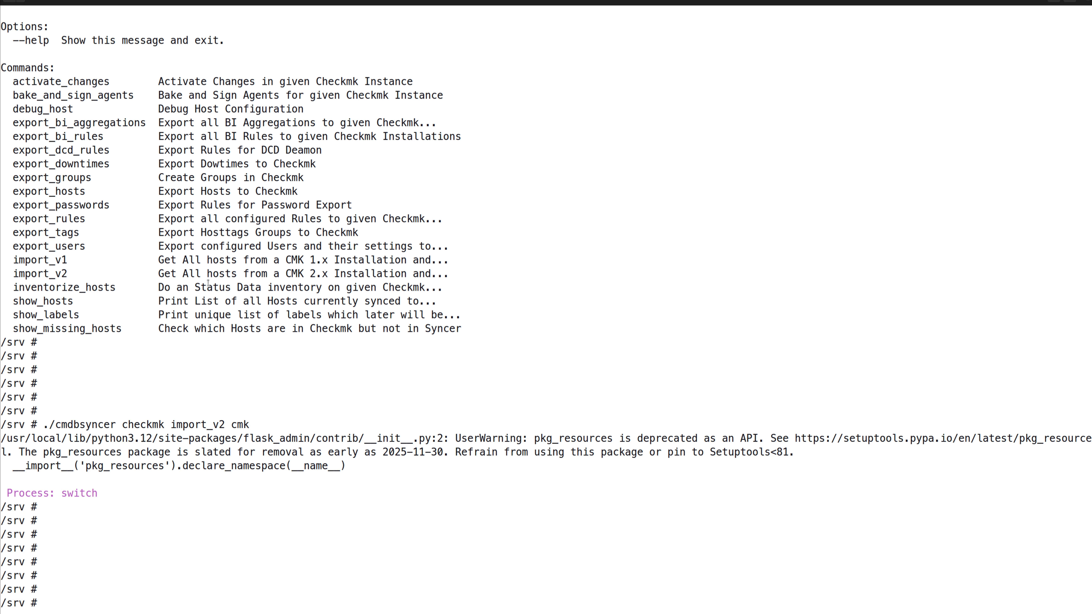
type("./cmdbsyncer checkmk")
key("Return")
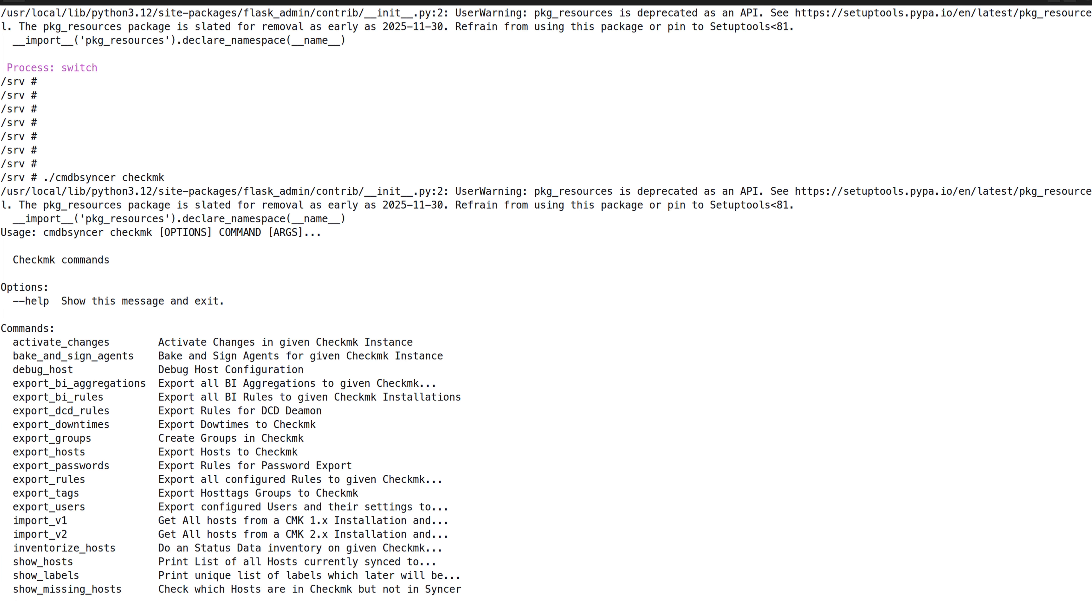
key("Return")
key("Return")
key("Return")
key("Return")
key("Return")
key("Return")
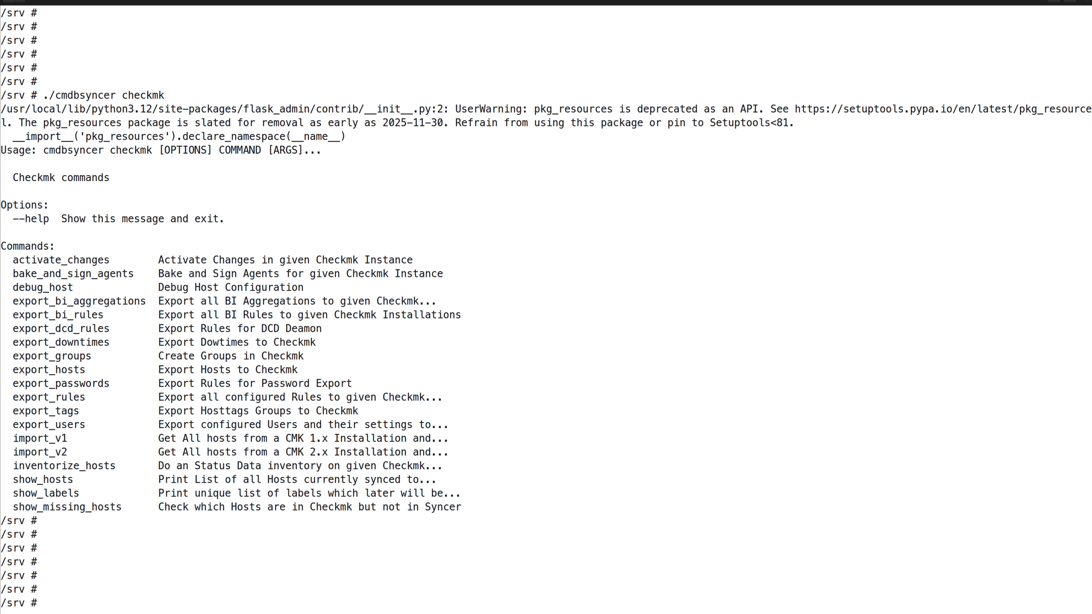
double_click(68, 472)
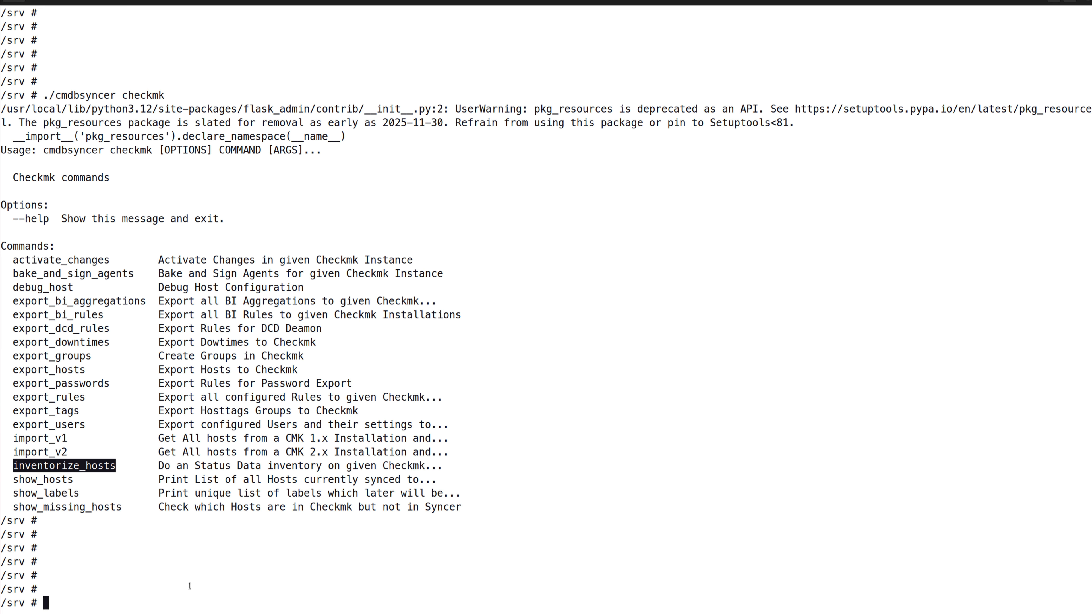
Run ./cmdbsyncer checkmk inventorize_hosts cmk to collect the inventory data
key("Up")
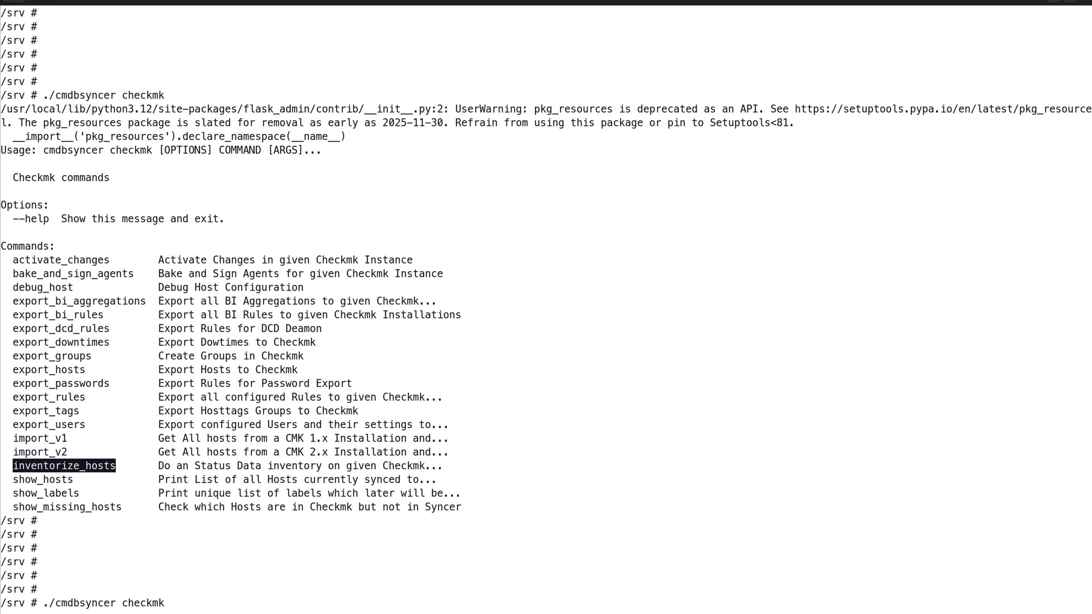
type("inventorize_hosts cmk")
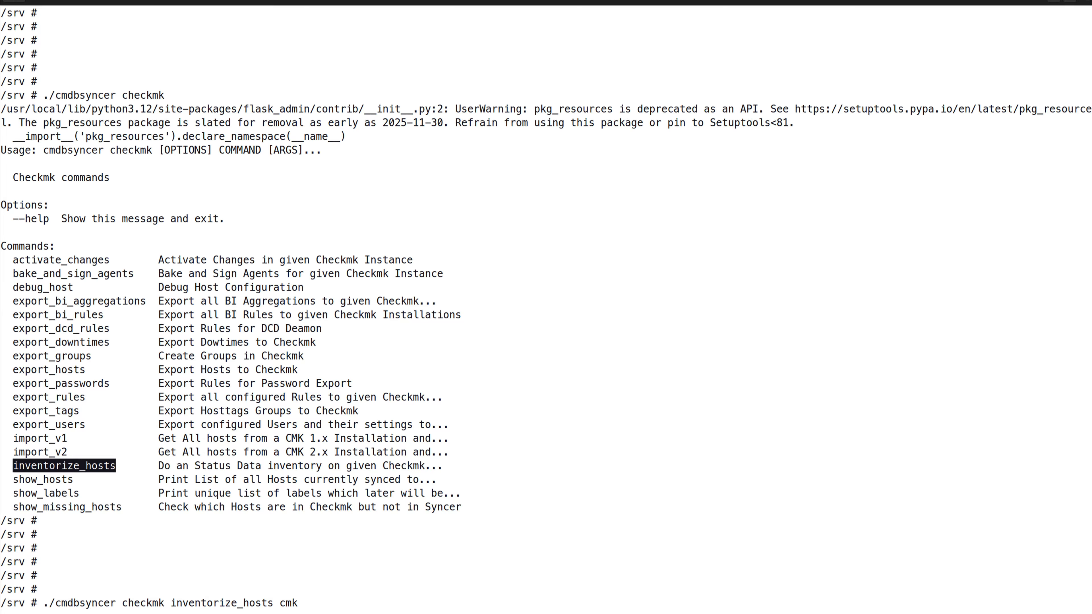
key("Return")
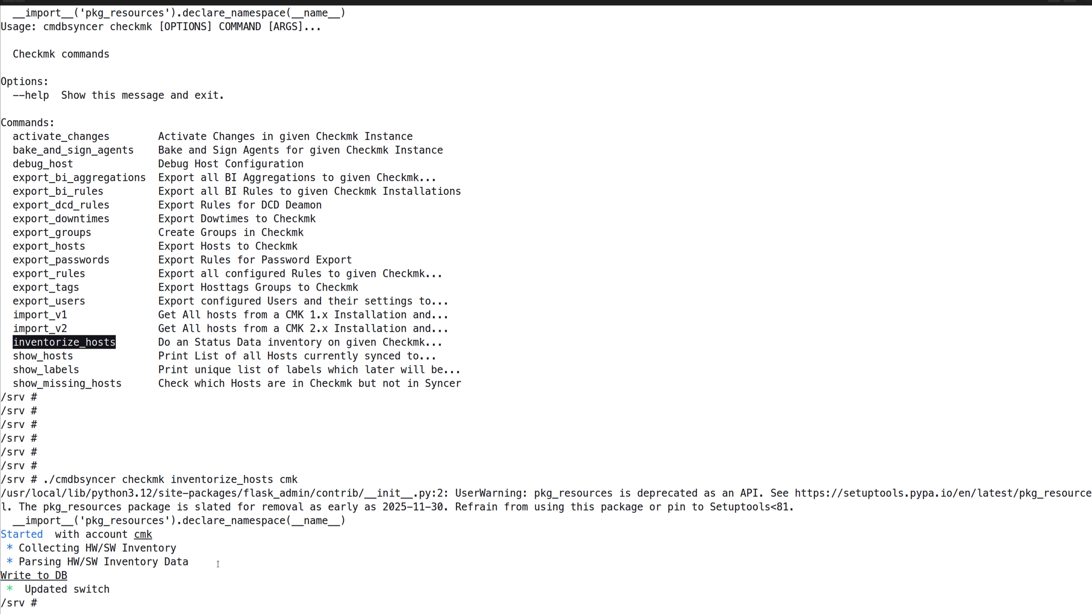
Return to CMDBsyncer, open the details of host switch from the Hosts list, and find its Inventory section
left_click(1, 1)
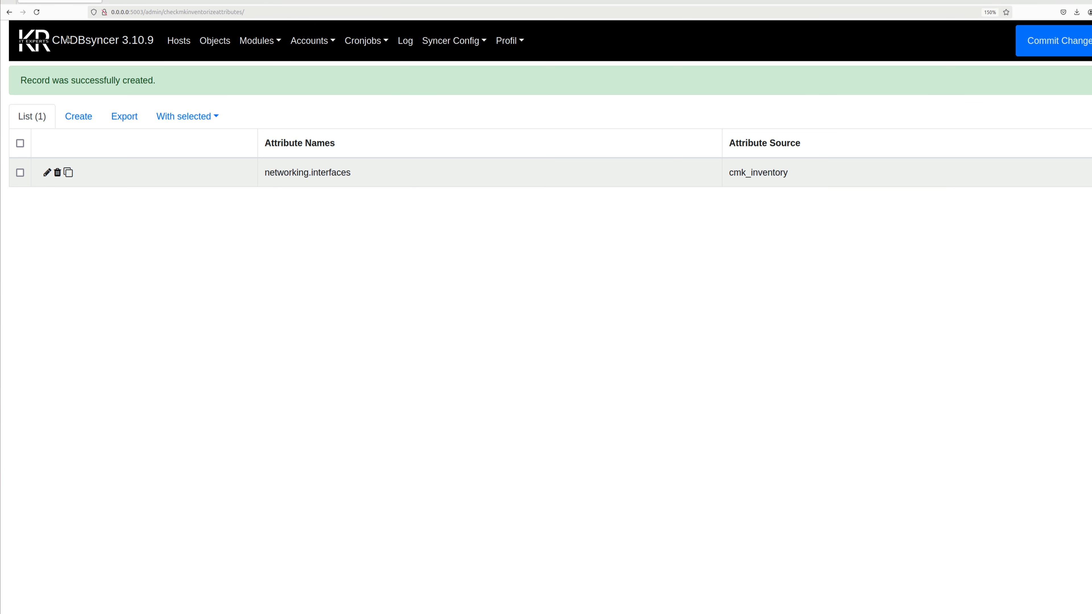
left_click(183, 45)
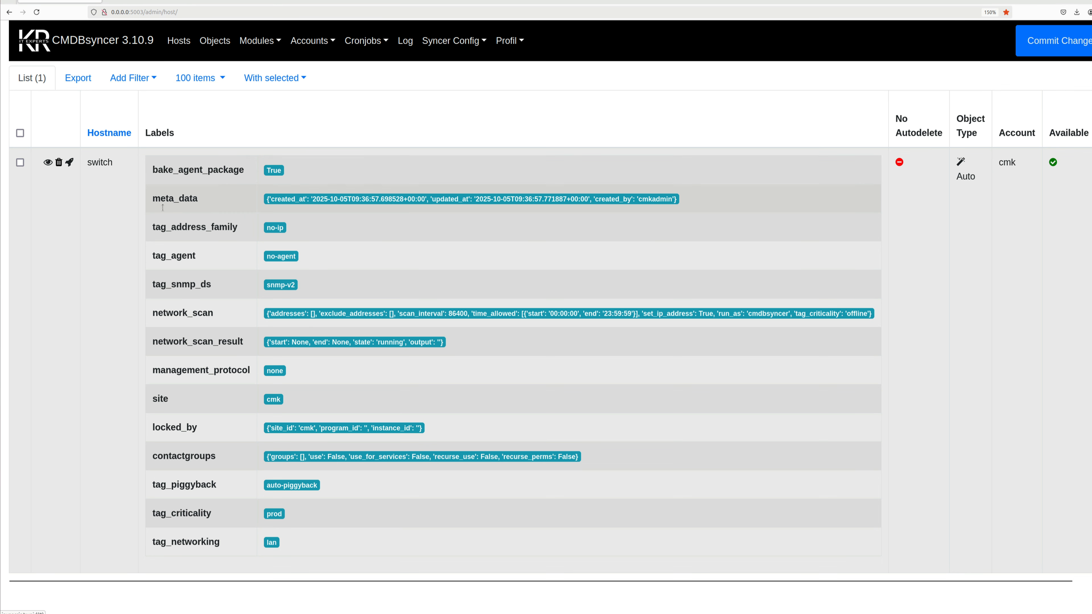
left_click(47, 162)
scroll(172, 303, "down", 10)
scroll(164, 313, "up", 5)
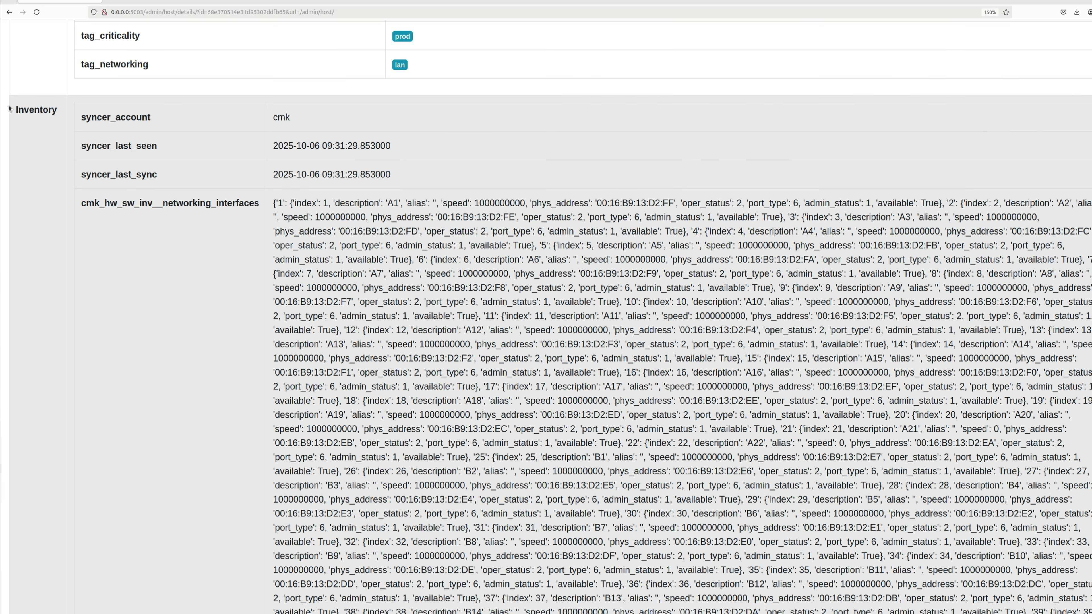
left_click_drag(10, 109, 58, 110)
left_click(45, 189)
Review the labels and their values in the Labels section of host switch
scroll(44, 199, "up", 10)
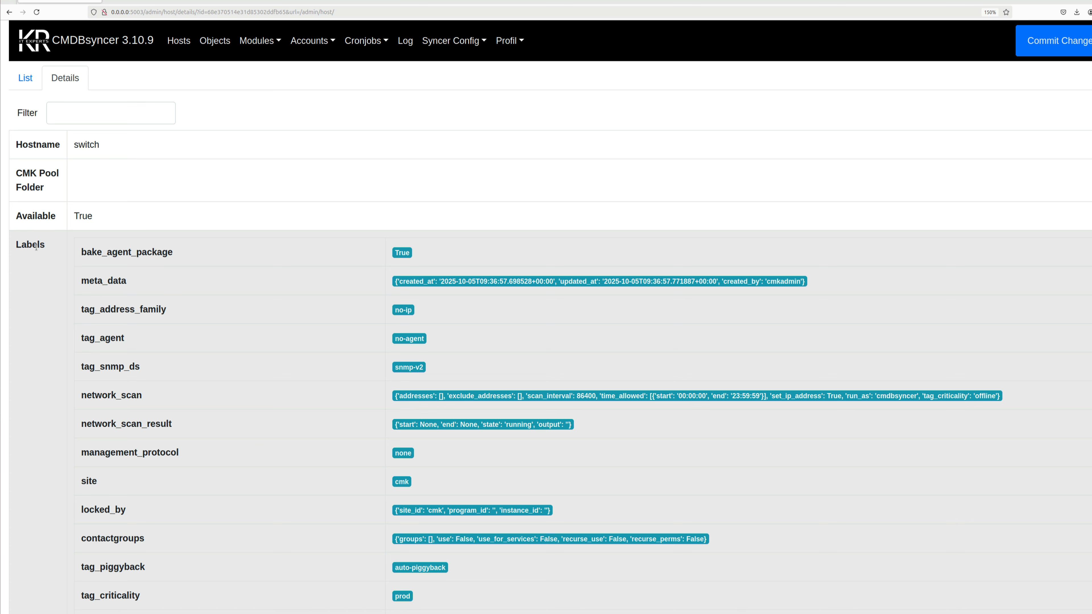
scroll(34, 247, "down", 2)
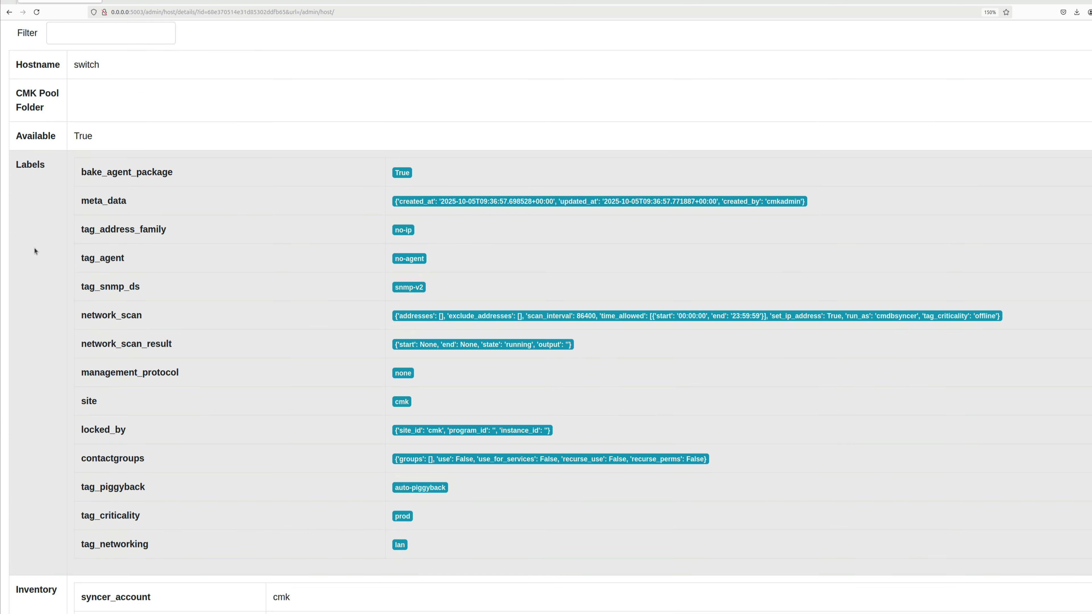
left_click_drag(14, 165, 449, 546)
left_click(332, 405)
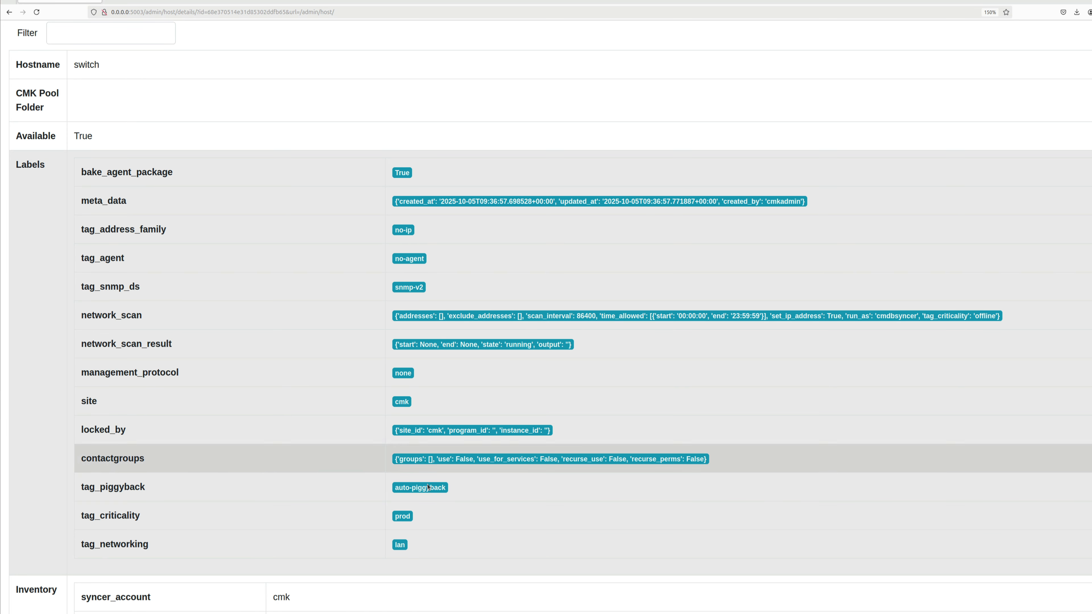
Examine the syncer_account, syncer_last_seen and syncer_last_sync entries in the host's Inventory section
scroll(372, 473, "down", 6)
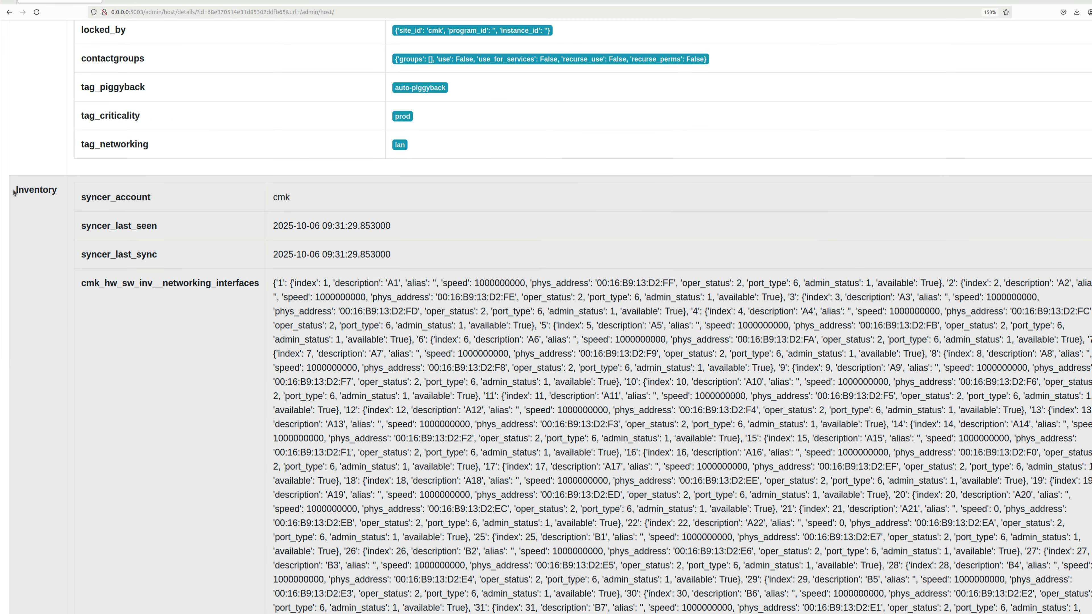
left_click_drag(14, 193, 62, 193)
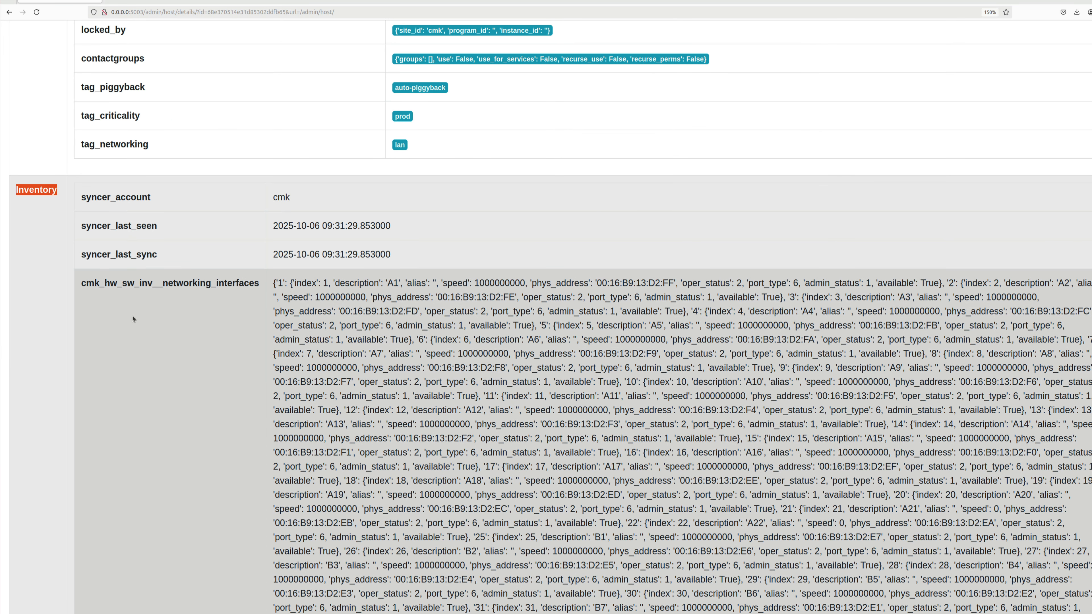
scroll(176, 427, "down", 5)
scroll(159, 381, "up", 6)
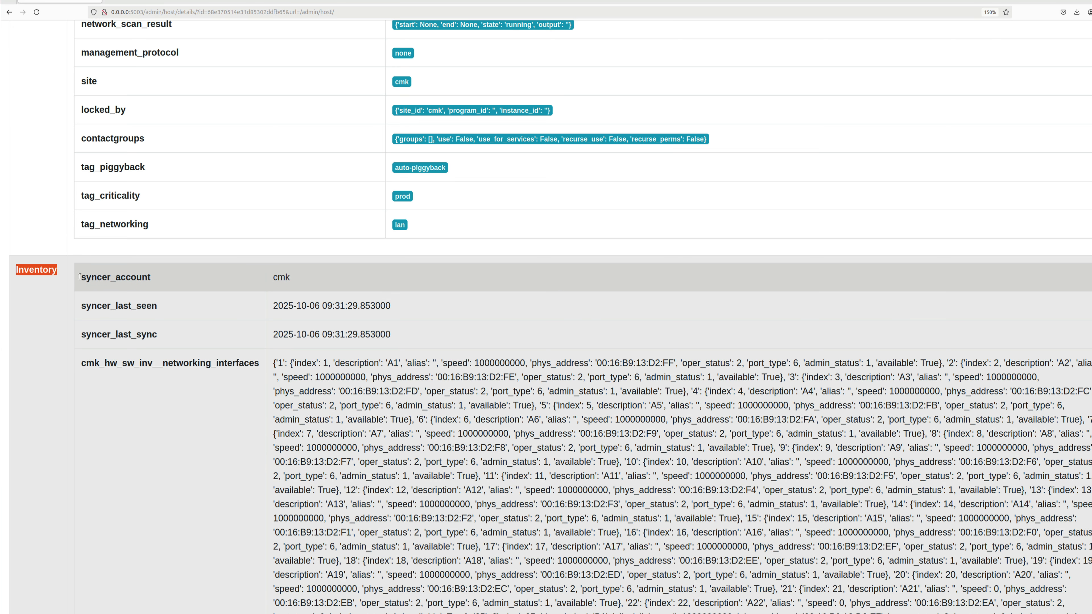
left_click_drag(80, 277, 80, 335)
left_click(107, 330)
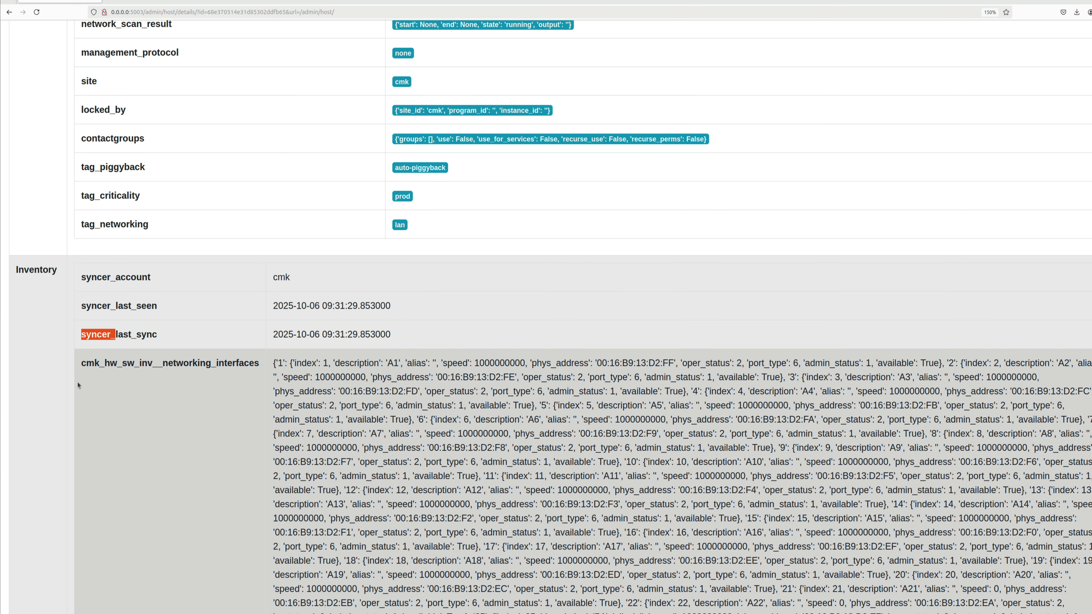
Examine the inventory attribute name cmk_hw_sw_inv__networking_interfaces, highlighting its networking_interfaces part
scroll(80, 389, "down", 5)
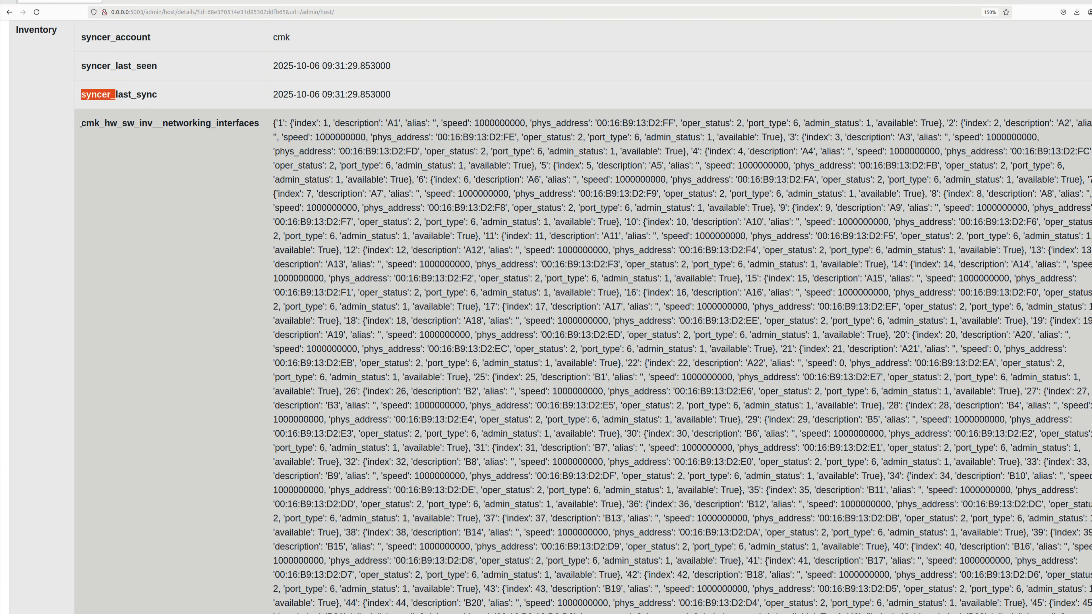
mouse_move(81, 124)
left_mouse_down()
mouse_move(167, 123)
mouse_move(73, 124)
left_mouse_up()
left_click(162, 124)
left_click(150, 128)
left_click_drag(163, 124, 259, 123)
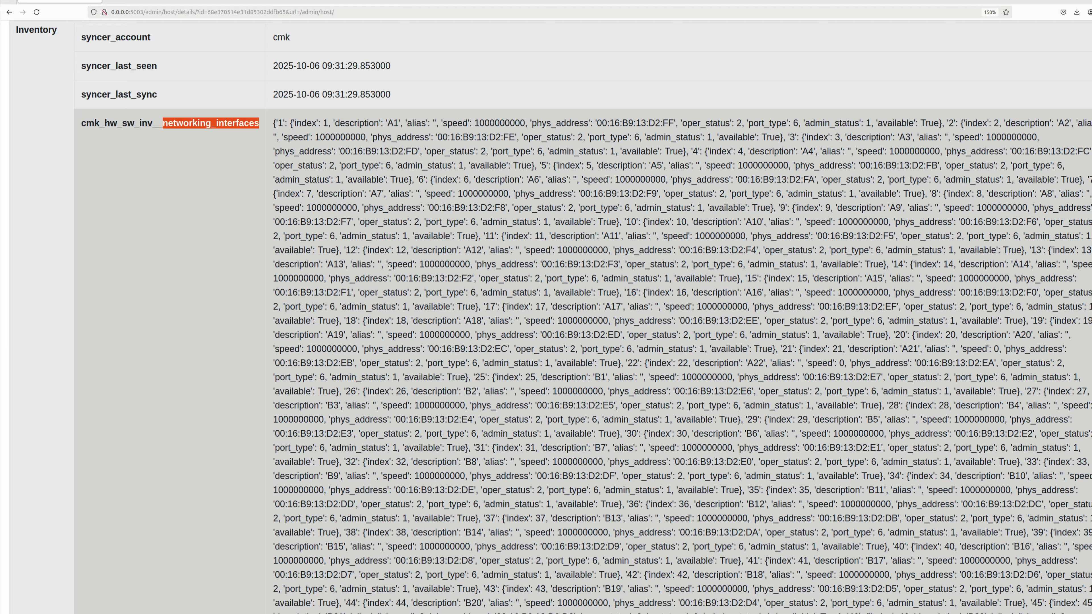
Look through the interface data stored in cmk_hw_sw_inv__networking_interfaces, highlighting the first interface entries
scroll(390, 267, "down", 20)
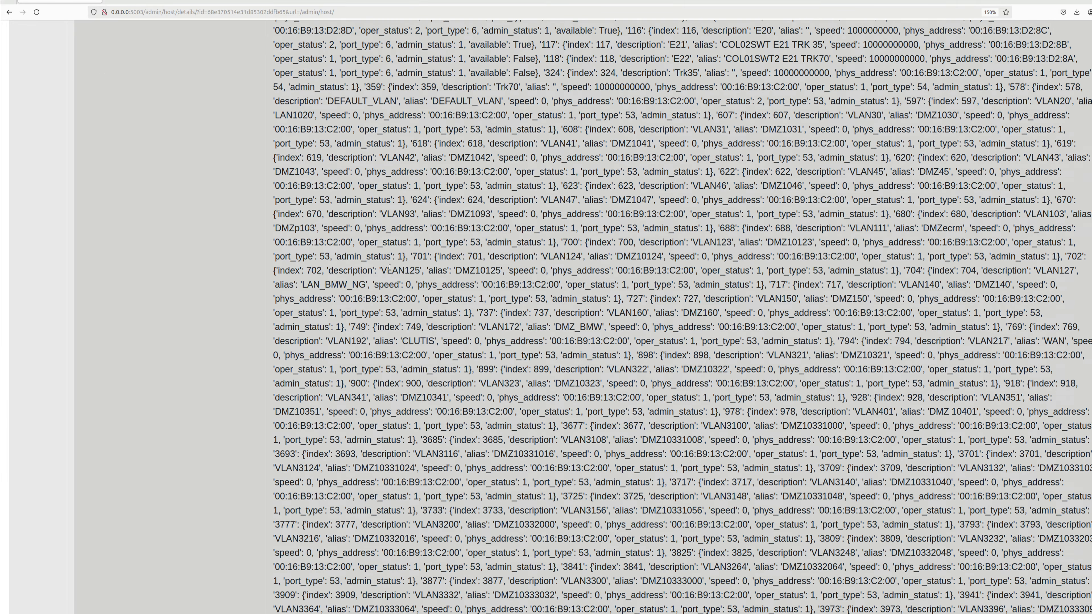
scroll(390, 266, "down", 10)
scroll(390, 266, "up", 20)
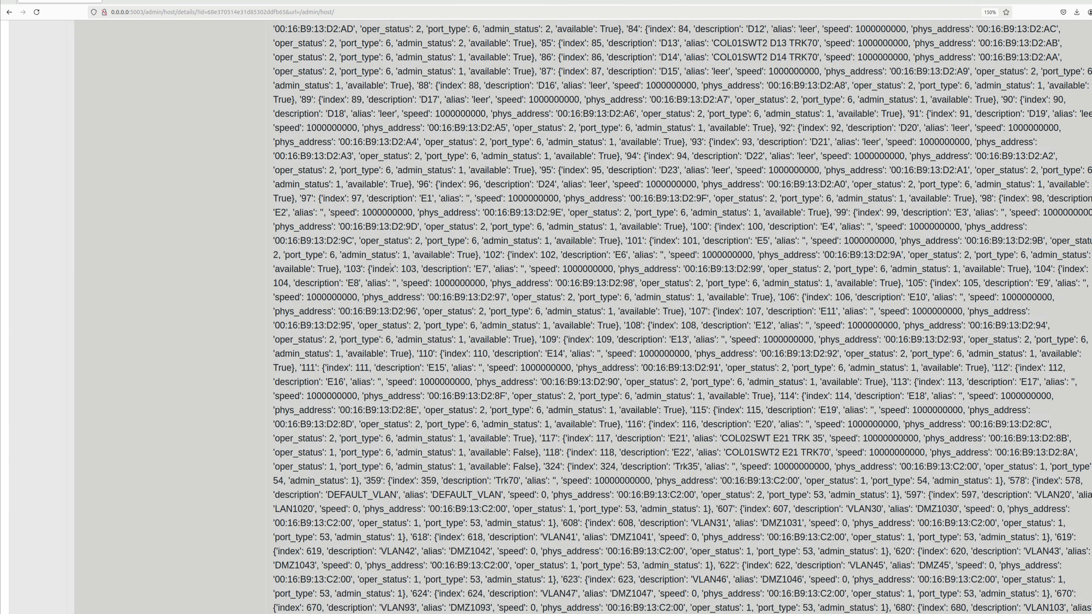
scroll(390, 267, "up", 15)
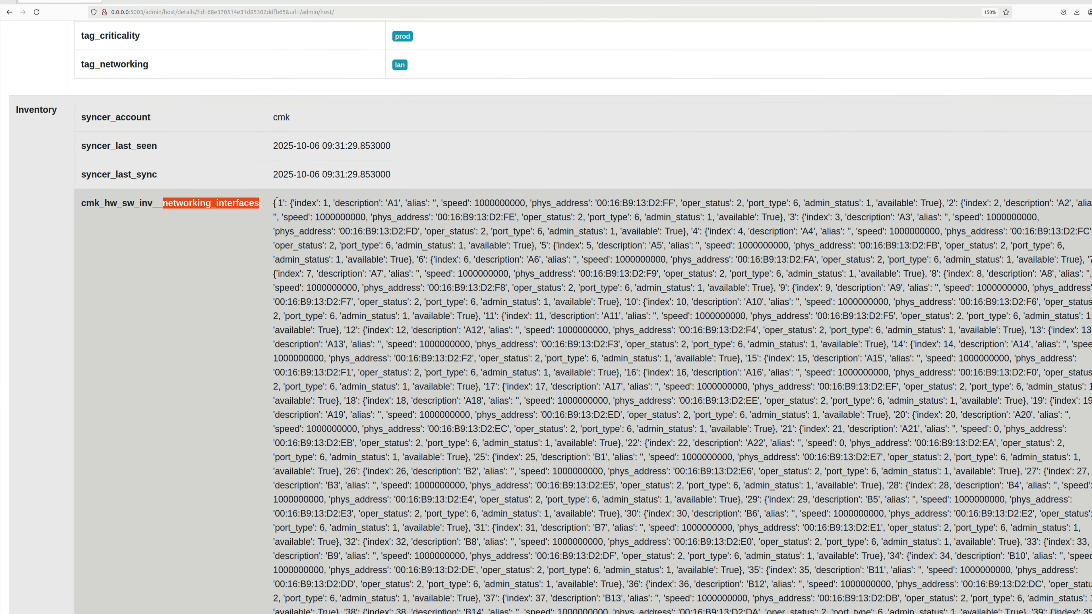
left_click_drag(274, 202, 462, 316)
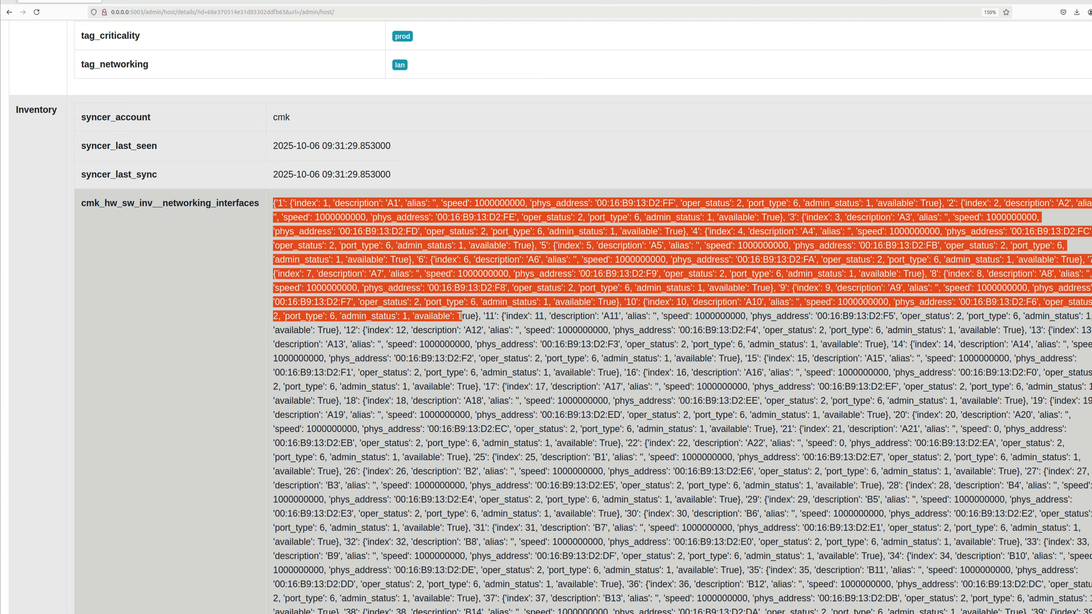
left_click(439, 353)
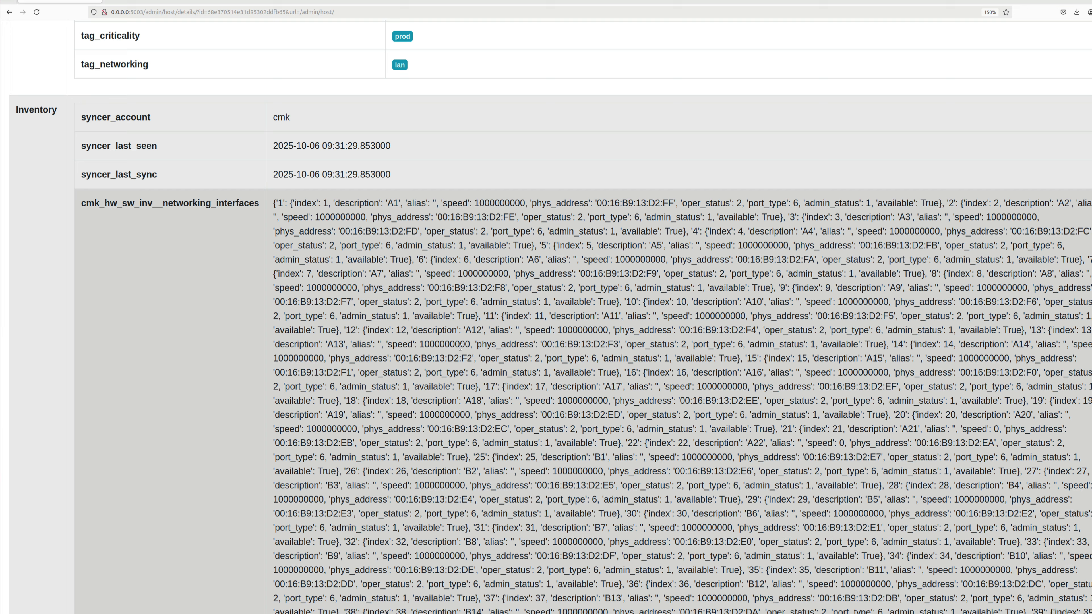